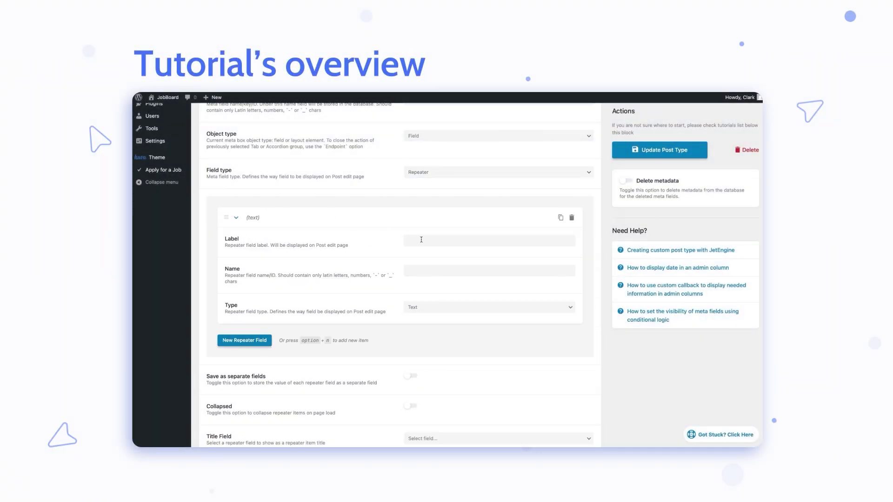
# Step: Label the first repeater sub-field 'ingredients title' and add another sub-field
pyautogui.click(422, 241)
pyautogui.write('ingredients title')
pyautogui.press('Tab')
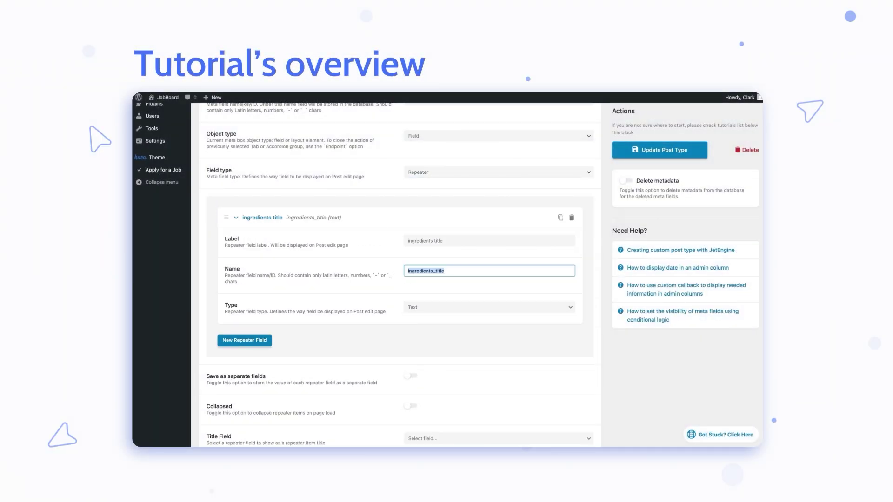
pyautogui.click(254, 342)
pyautogui.scroll(-3, 346, 379)
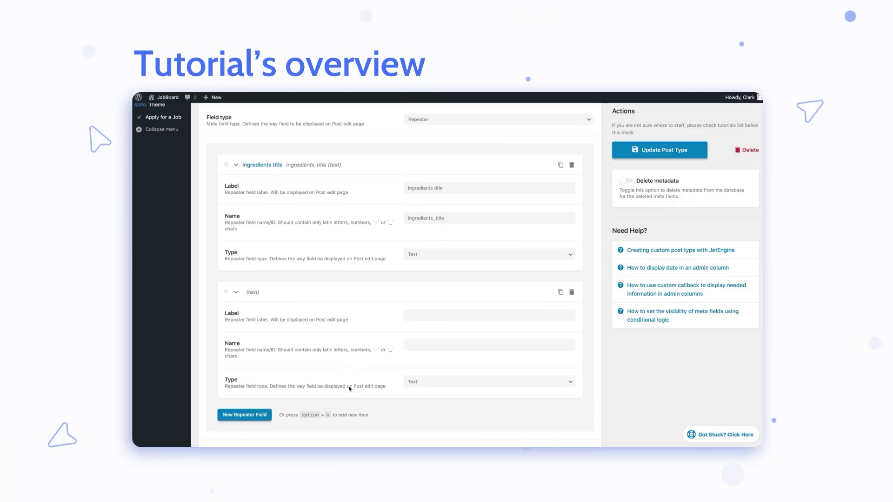
pyautogui.scroll(-6, 271, 259)
# Step: Select the empty Ingredients column of Chicken Kyiv in the List View outline
pyautogui.click(307, 281)
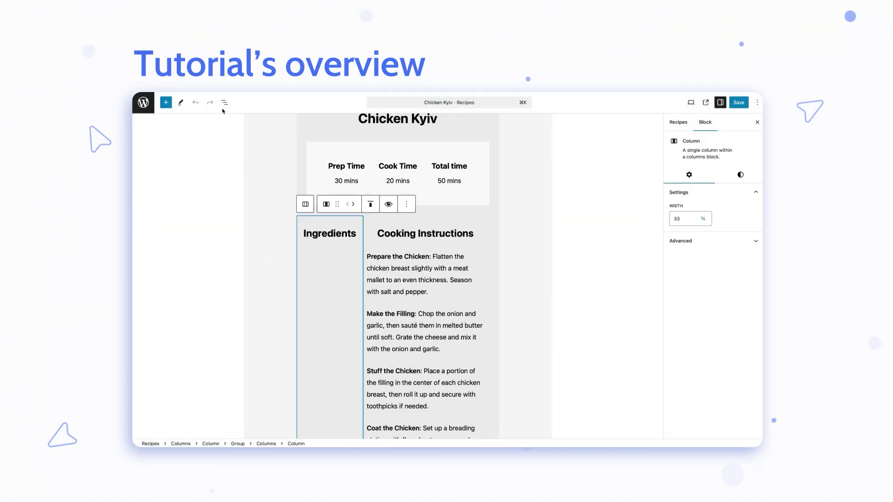
pyautogui.click(225, 102)
pyautogui.click(173, 221)
# Step: Place a JetForm block showing the Ingredients calculation form in the column and save the post
pyautogui.click(166, 102)
pyautogui.write('jet')
pyautogui.moveTo(158, 177); pyautogui.dragTo(377, 248)
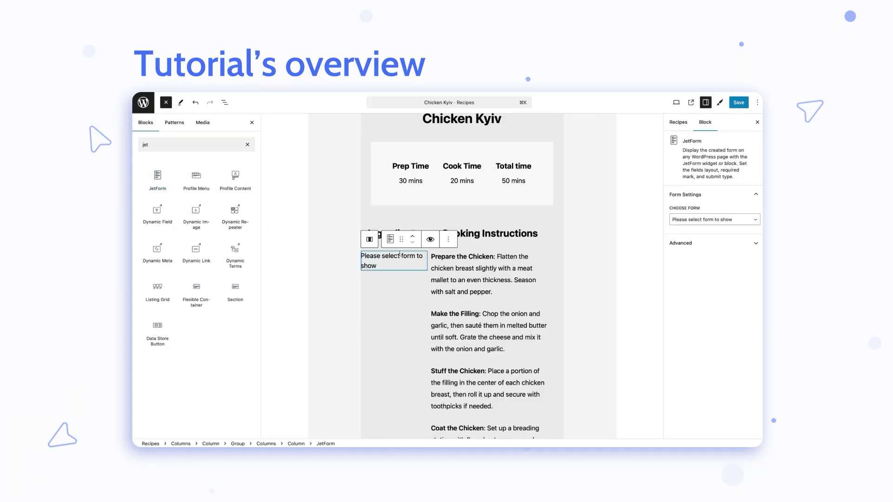
pyautogui.click(701, 220)
pyautogui.click(701, 234)
pyautogui.click(739, 103)
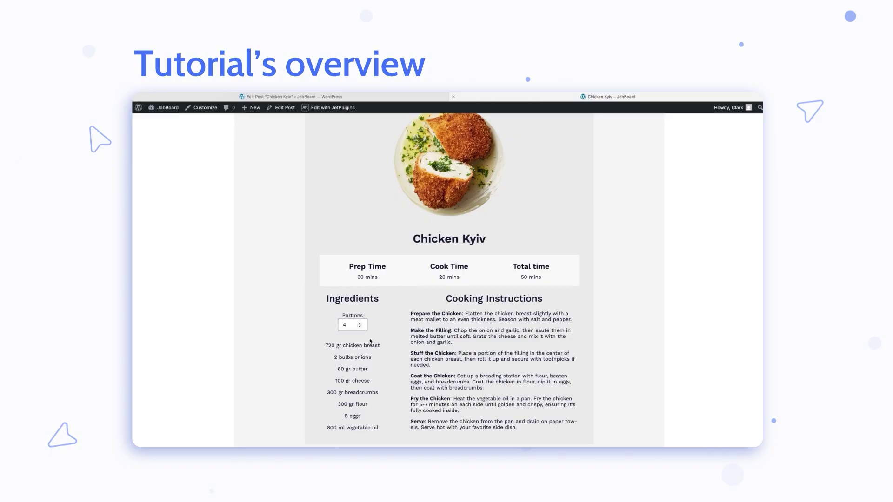
# Step: On the live page, raise Portions from 4 to 7, then set it back to 5
pyautogui.click(361, 324)
pyautogui.click(360, 325)
pyautogui.click(361, 325)
pyautogui.click(361, 328)
pyautogui.click(361, 328)
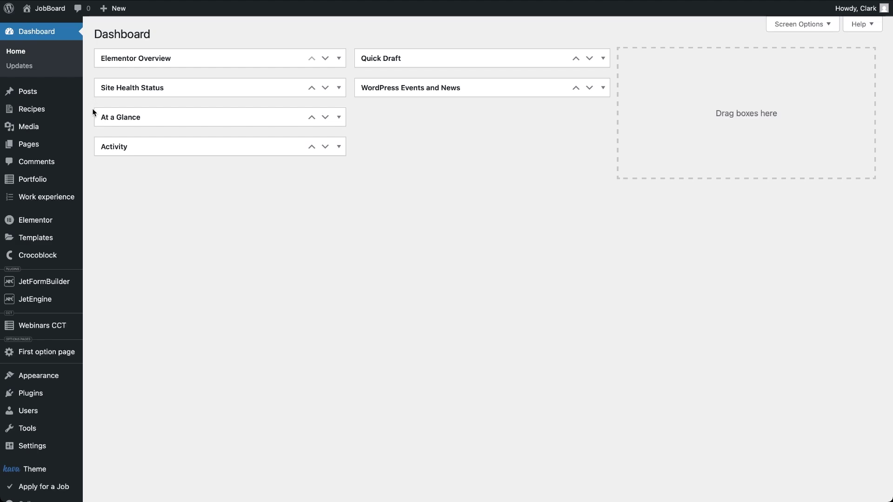
pyautogui.moveTo(66, 288)
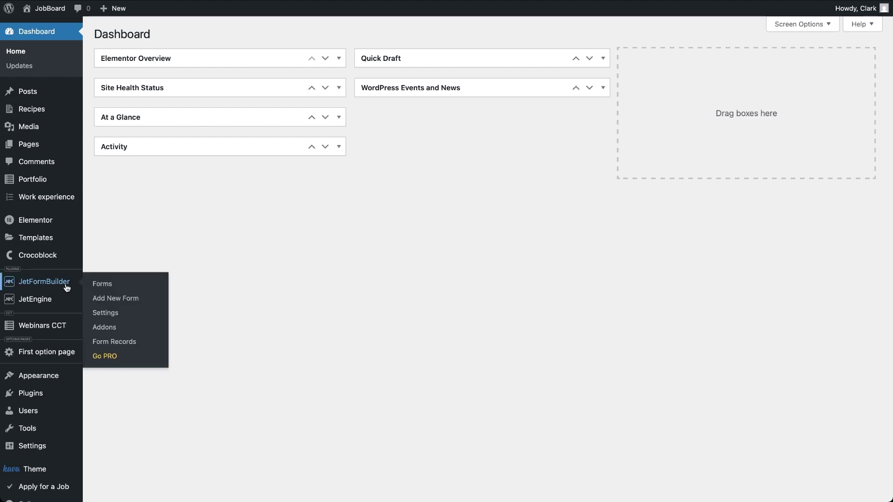
pyautogui.moveTo(65, 306)
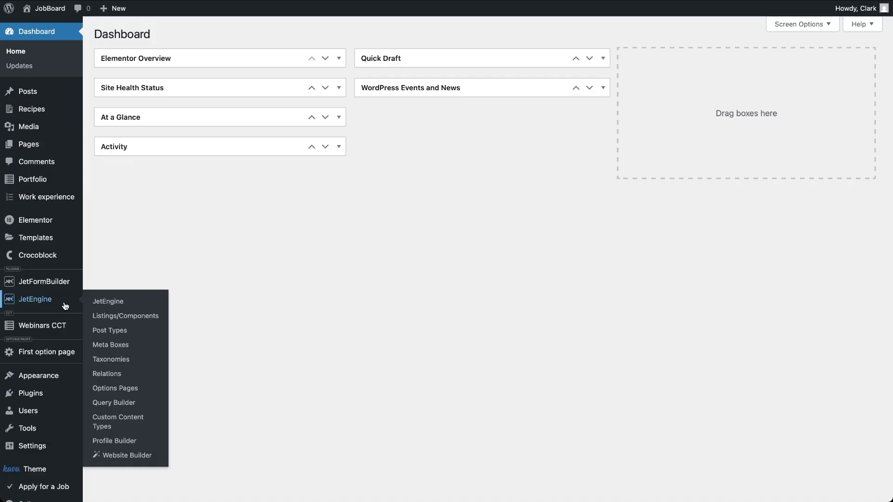
pyautogui.moveTo(39, 114)
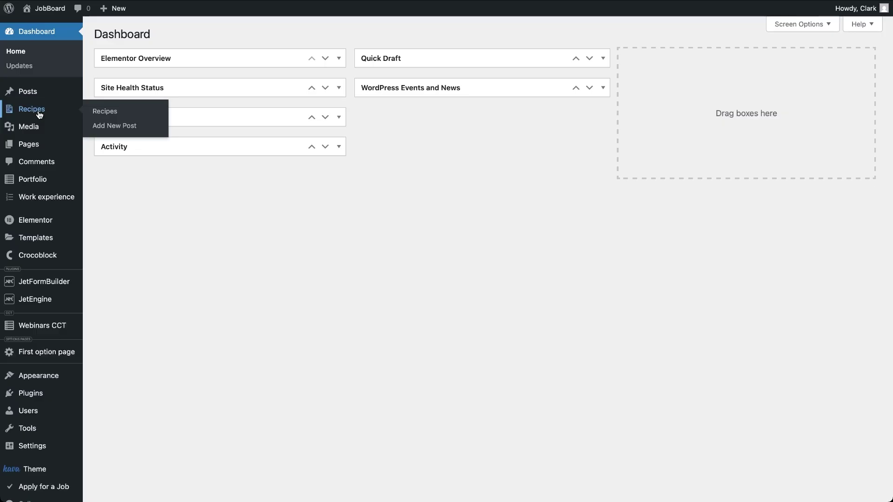
# Step: Open Chicken Kyiv, select its empty Ingredients column in List View, then return to Recipes
pyautogui.click(96, 112)
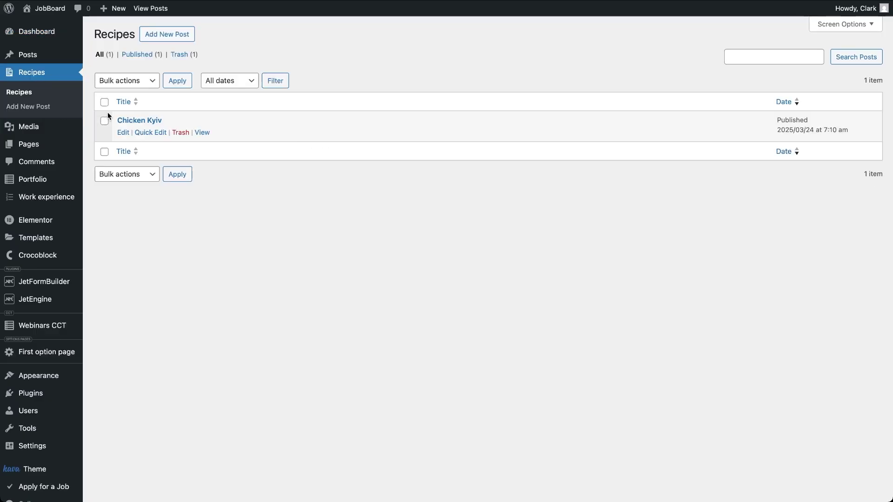
pyautogui.click(134, 122)
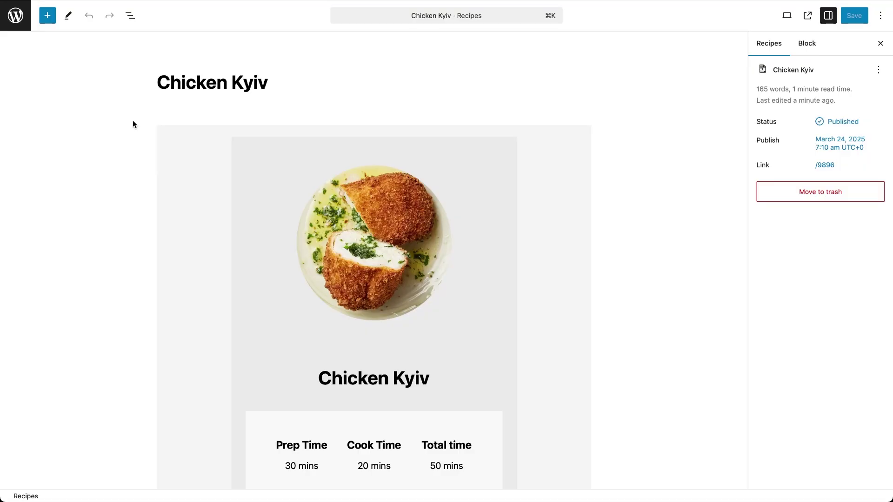
pyautogui.scroll(-10, 195, 231)
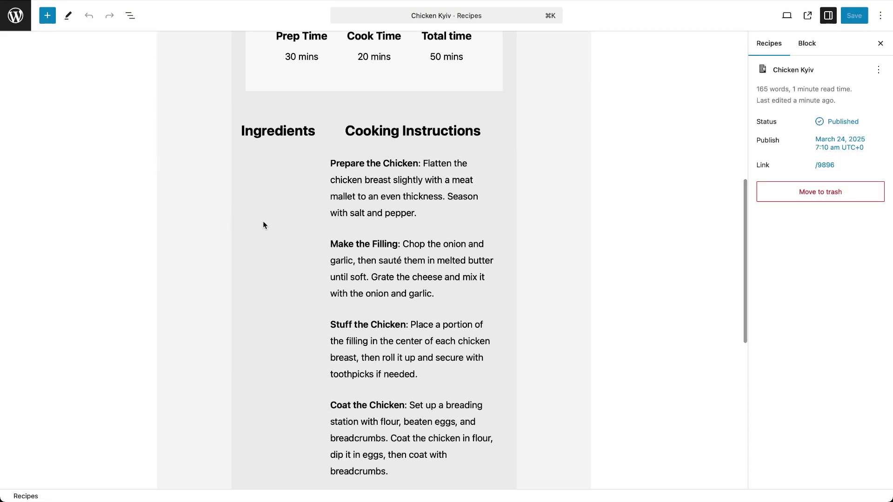
pyautogui.click(131, 15)
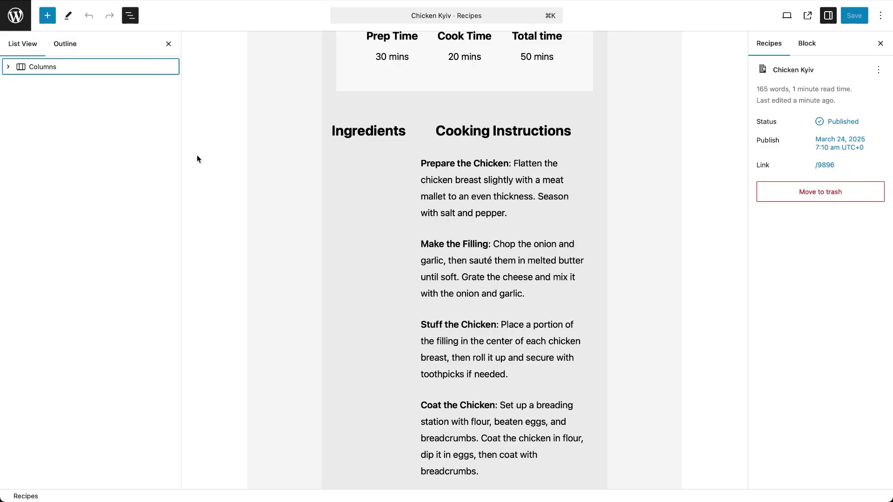
pyautogui.click(353, 263)
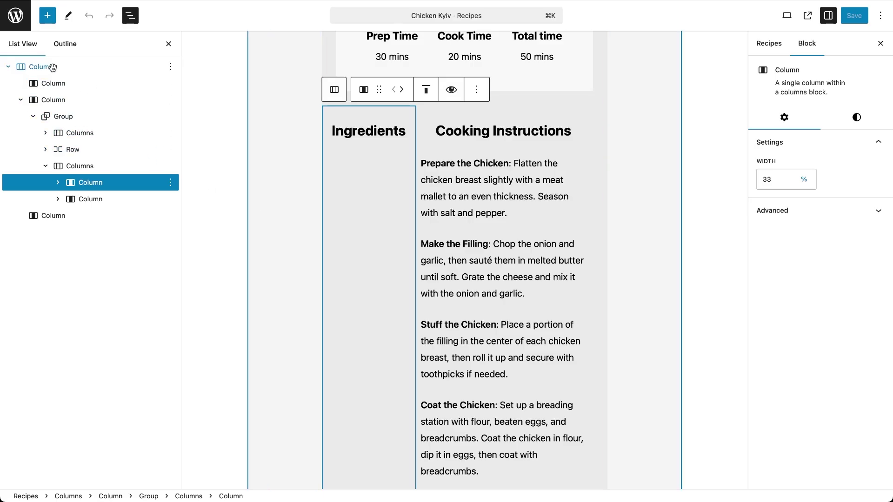
pyautogui.click(21, 20)
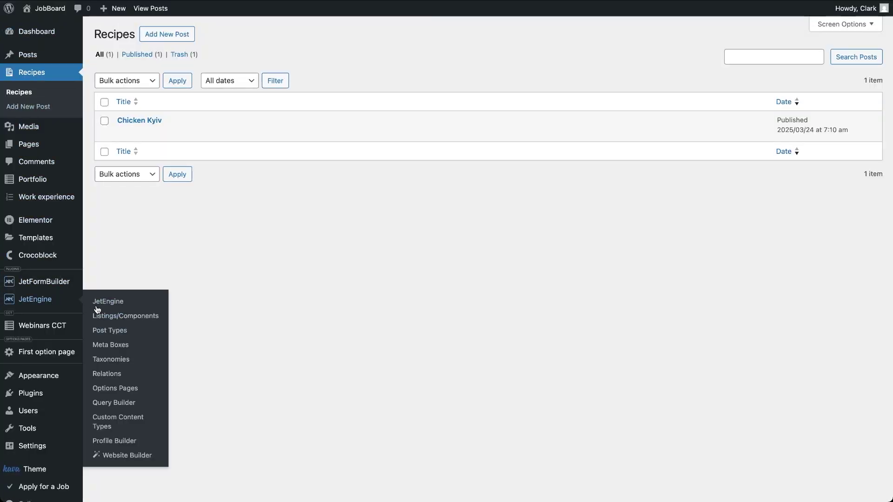
# Step: Edit the Recipes post type in JetEngine and add a new meta field
pyautogui.click(115, 330)
pyautogui.click(117, 92)
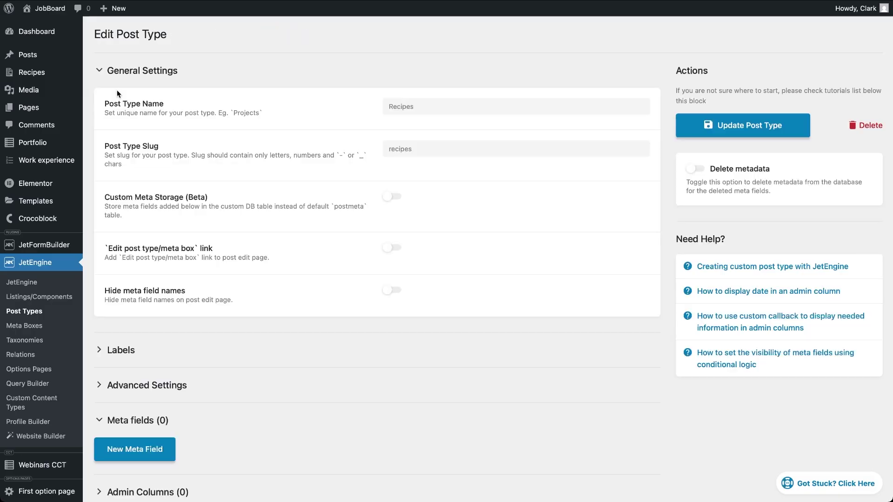
pyautogui.scroll(-2, 264, 384)
pyautogui.scroll(-1, 251, 372)
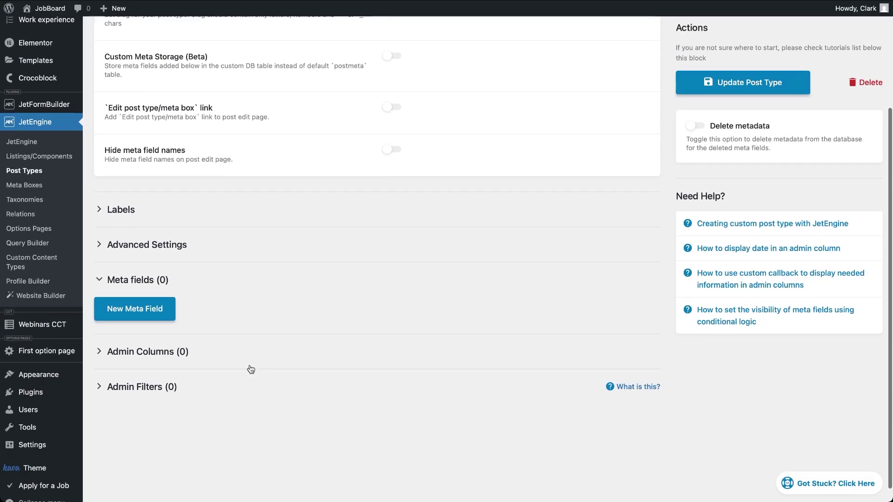
pyautogui.click(153, 313)
# Step: Label the meta field 'ingredients', set its type to Repeater, and add a first sub-field
pyautogui.click(401, 347)
pyautogui.write('ingredients')
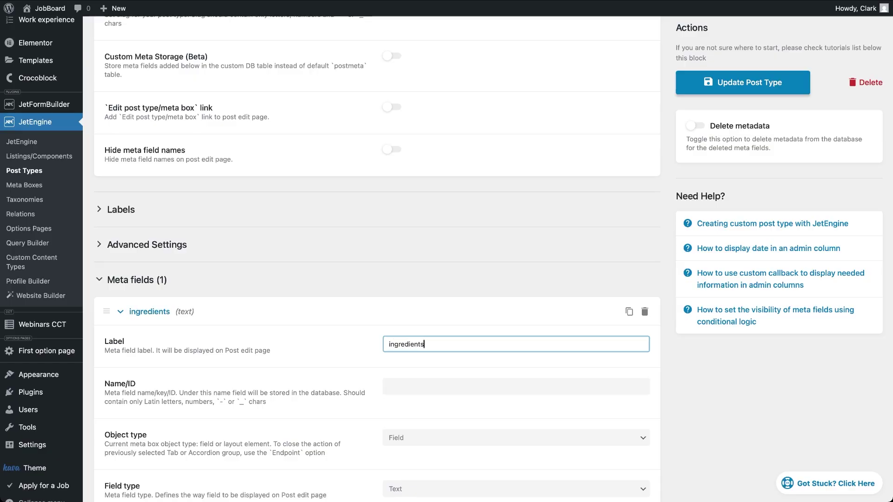
pyautogui.press('Tab')
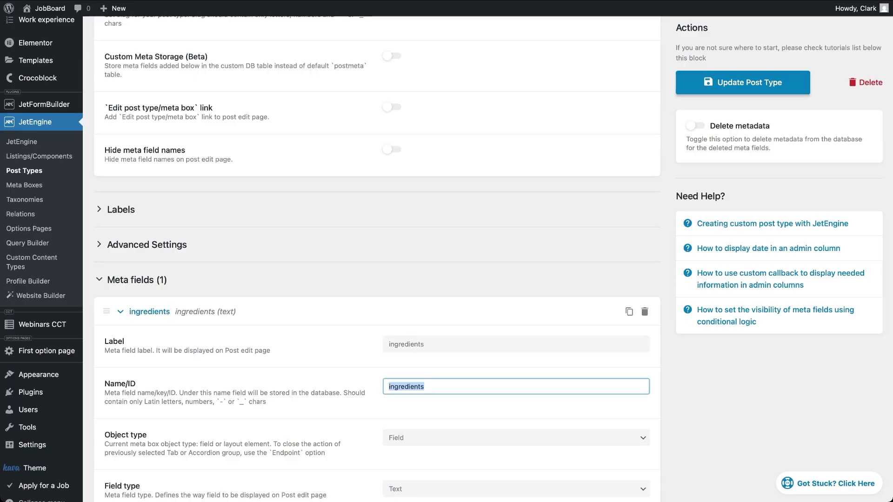
pyautogui.scroll(-8, 502, 201)
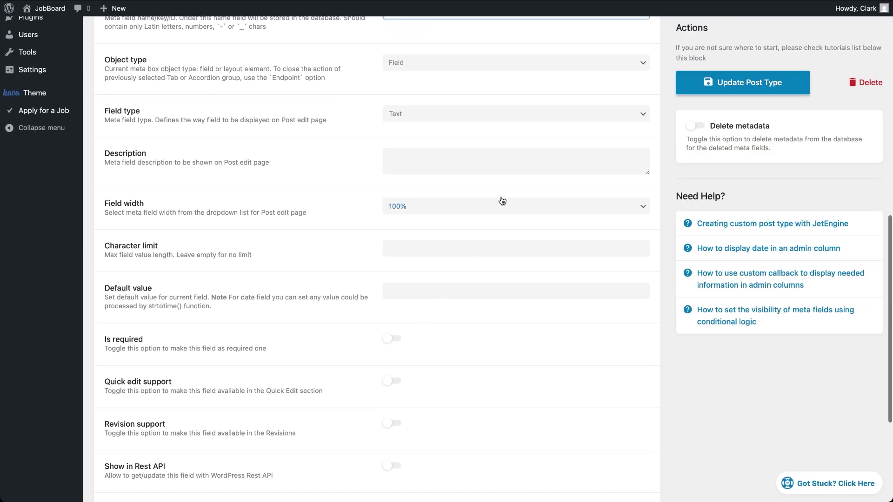
pyautogui.click(521, 114)
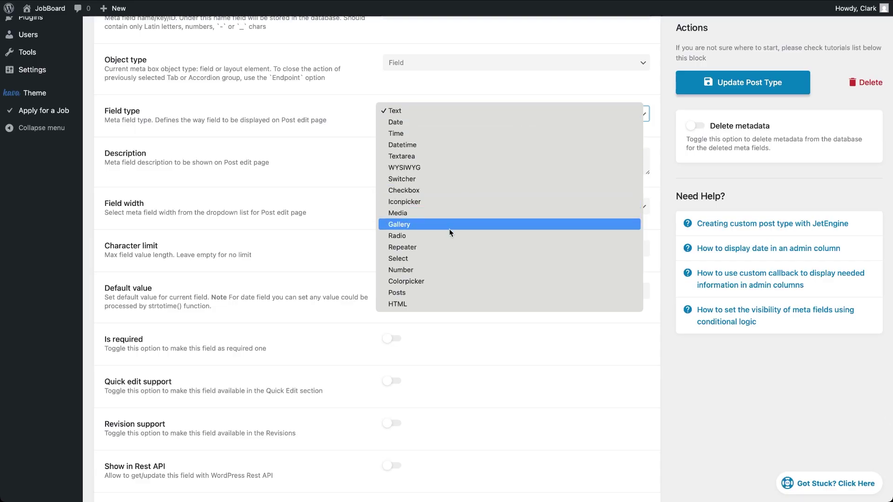
pyautogui.click(442, 247)
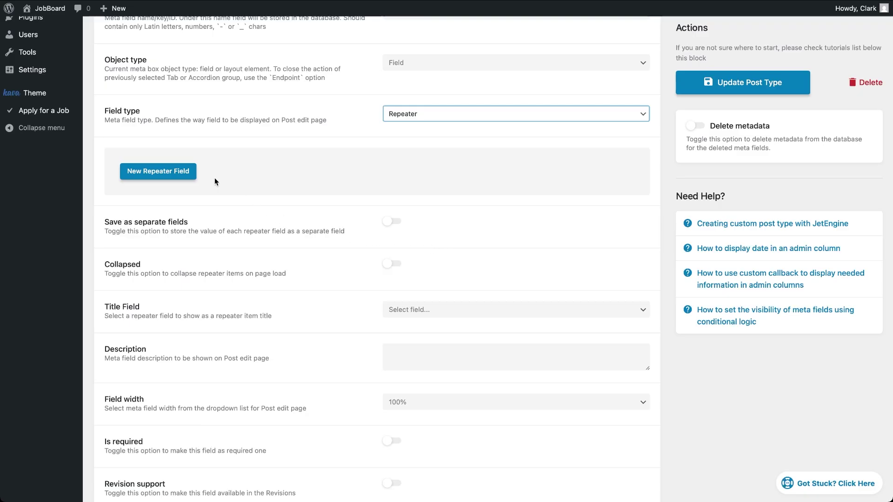
pyautogui.click(188, 170)
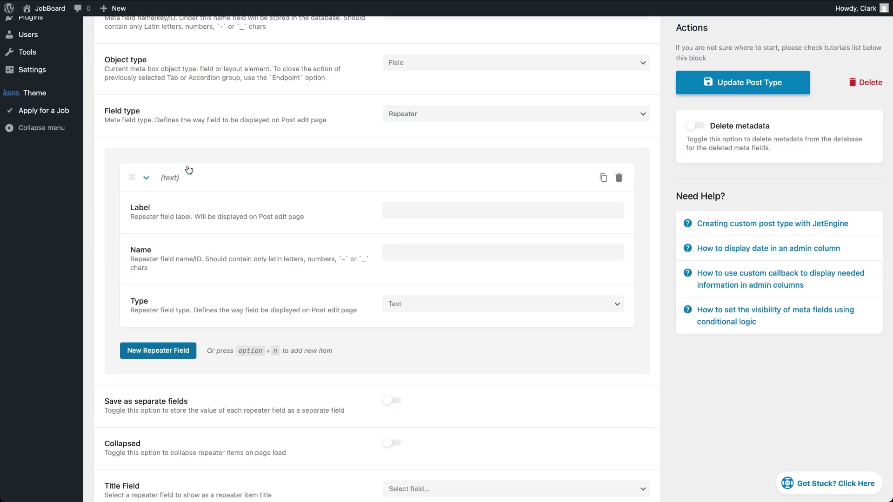
# Step: Label the first repeater sub-field 'ingredients title'
pyautogui.click(408, 208)
pyautogui.write('ingredients title')
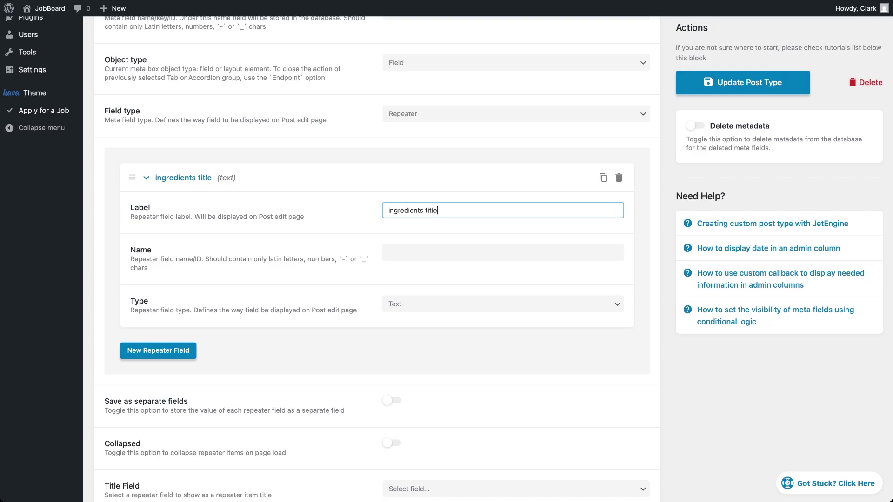
pyautogui.press('Tab')
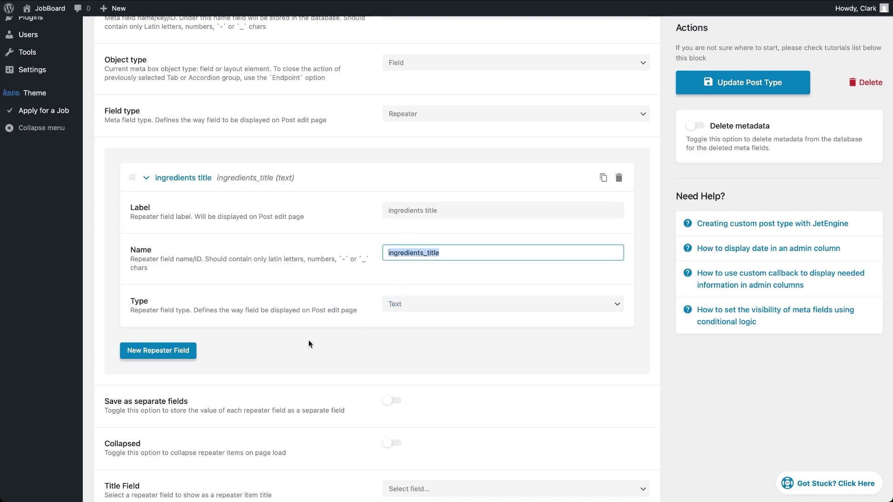
# Step: Add a second sub-field named 'amount', keeping its type as Text
pyautogui.click(169, 350)
pyautogui.scroll(-3, 303, 419)
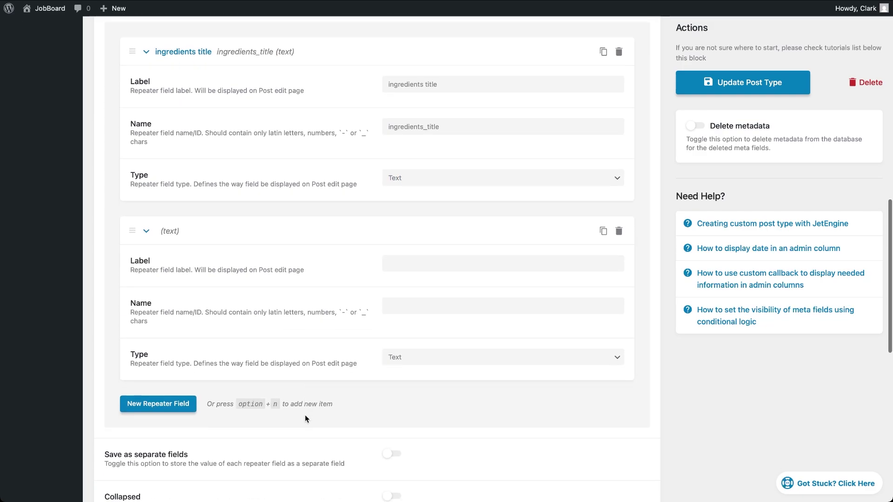
pyautogui.click(442, 264)
pyautogui.write('a')
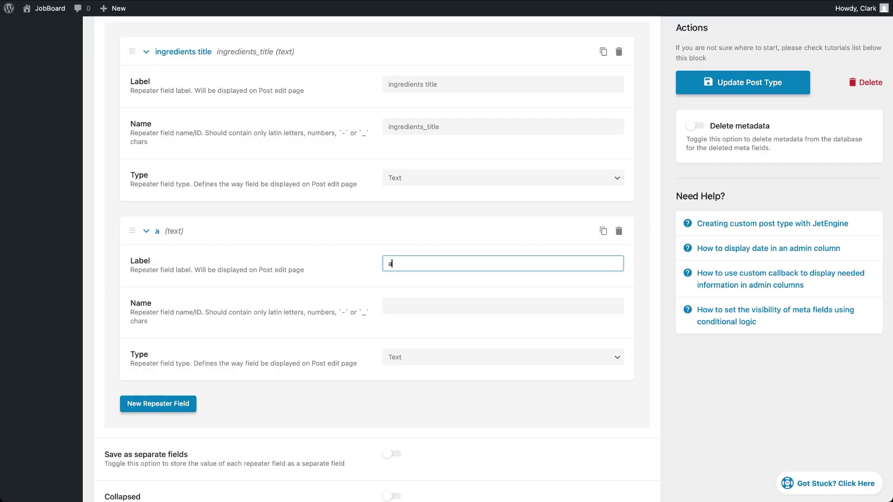
pyautogui.write('mount')
pyautogui.press('Tab')
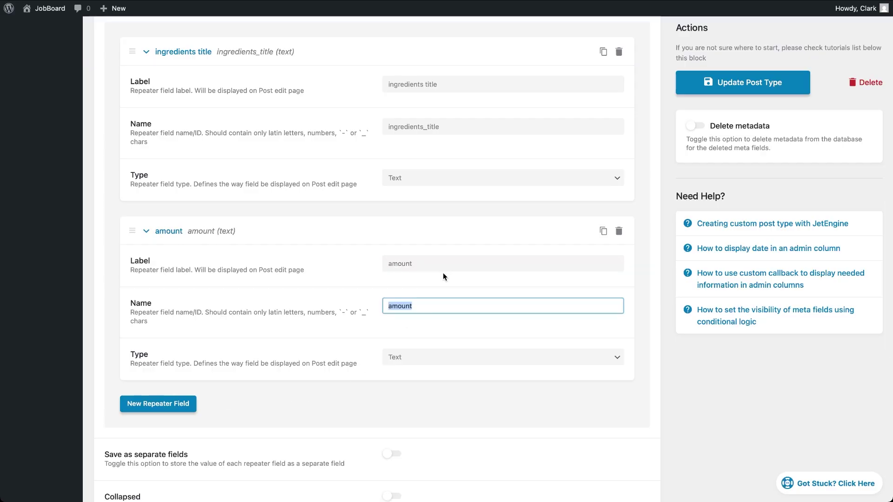
pyautogui.click(417, 359)
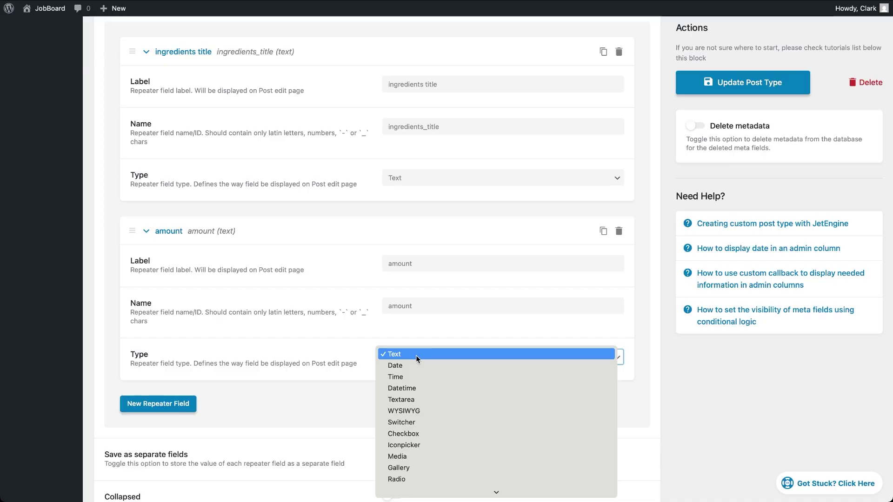
pyautogui.click(416, 355)
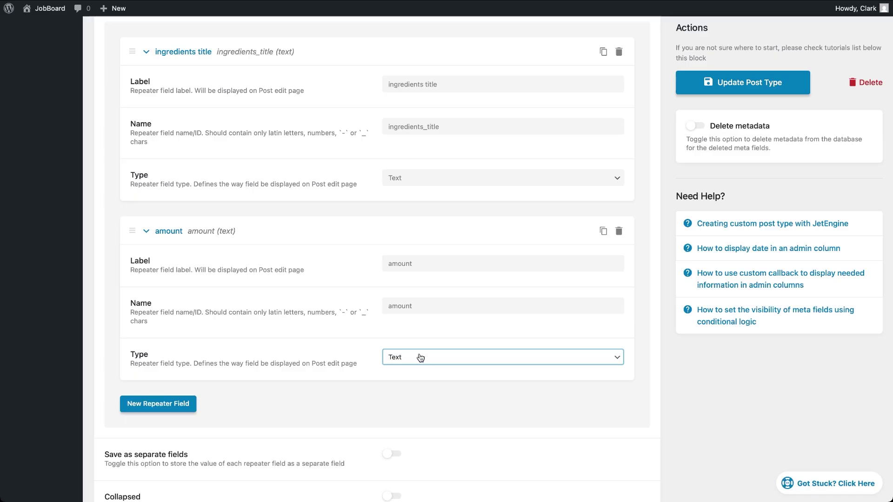
# Step: Save the Recipes post type with Update Post Type
pyautogui.click(712, 83)
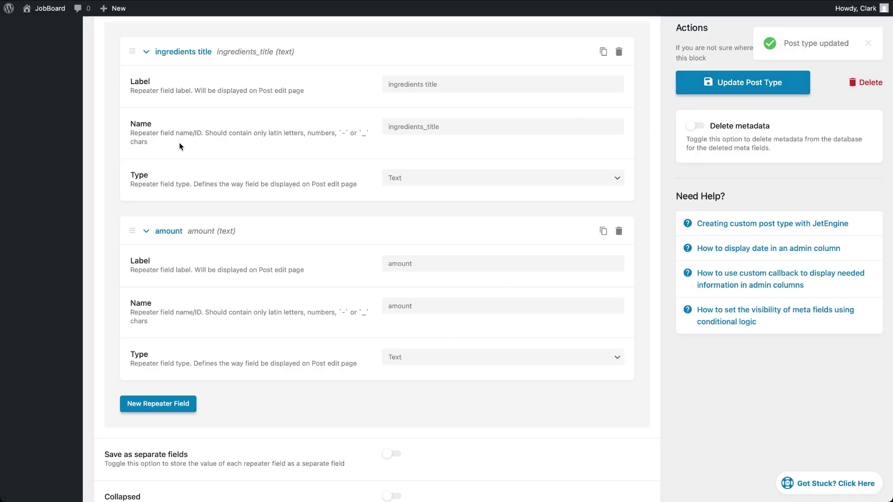
pyautogui.scroll(10, 179, 142)
pyautogui.scroll(3, 162, 144)
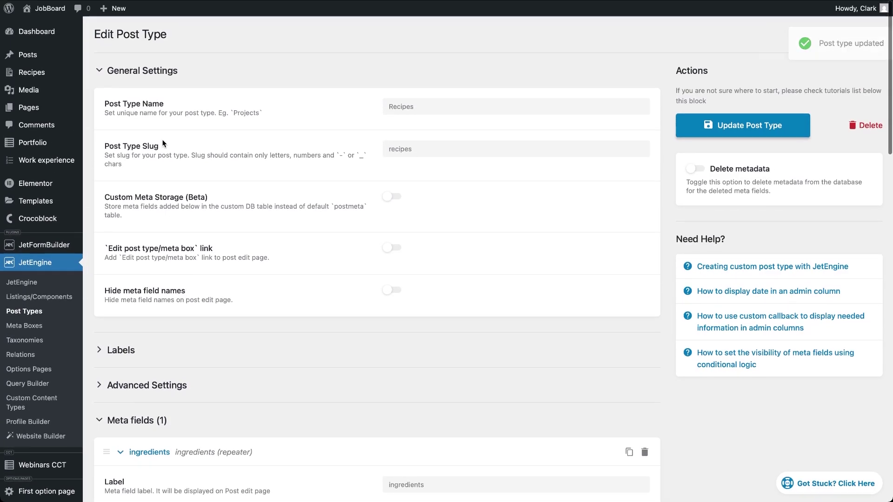
# Step: Open the Chicken Kyiv recipe for editing from the Recipes list
pyautogui.moveTo(48, 76)
pyautogui.click(95, 75)
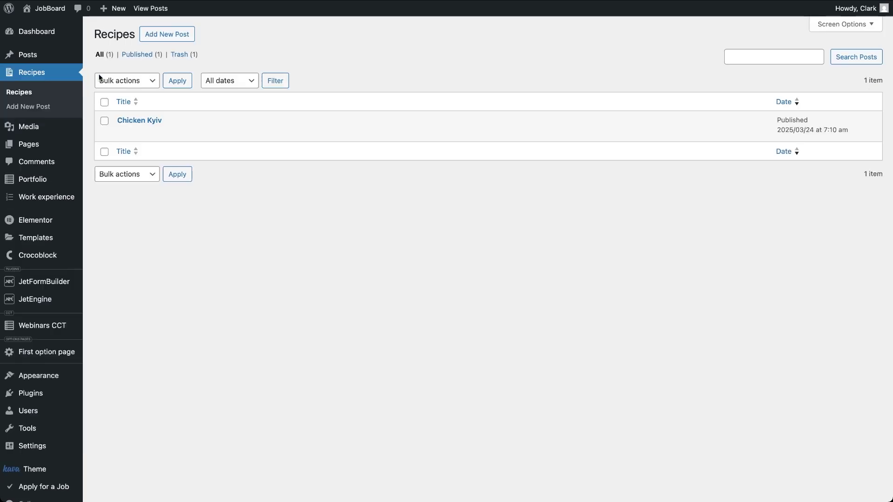
pyautogui.click(129, 121)
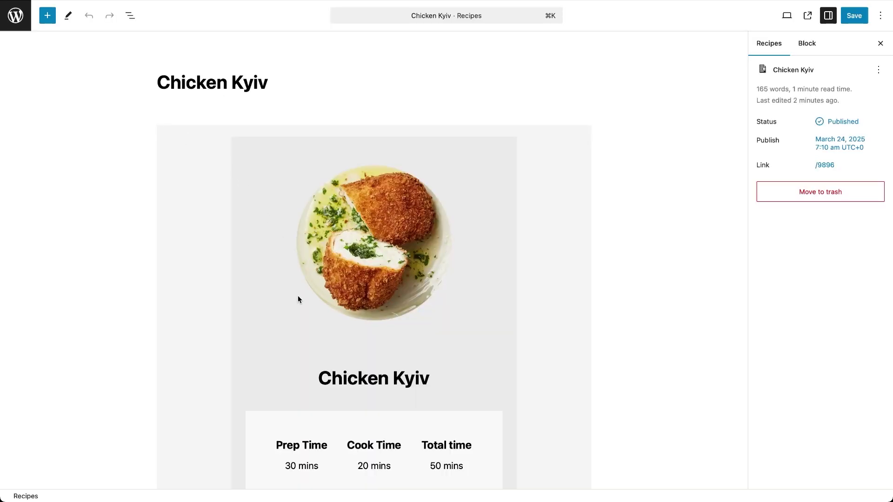
pyautogui.scroll(-10, 299, 294)
pyautogui.scroll(-3, 299, 298)
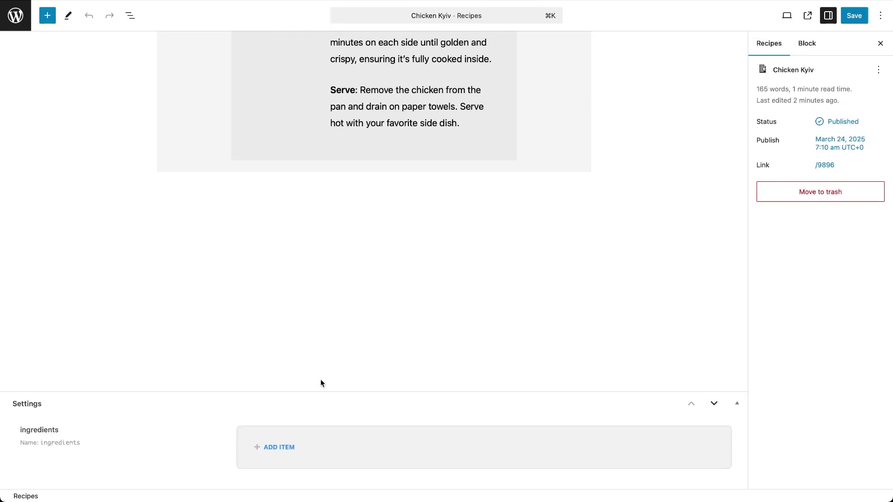
# Step: Add the first ingredient row: 'gr chicken breast' with amount 180
pyautogui.click(281, 447)
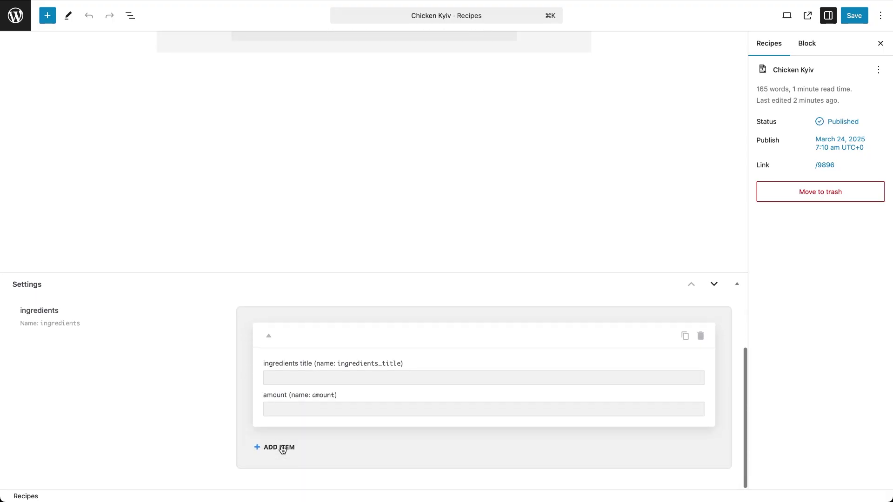
pyautogui.click(324, 383)
pyautogui.write('gr chicken breast')
pyautogui.press('Tab')
pyautogui.write('180')
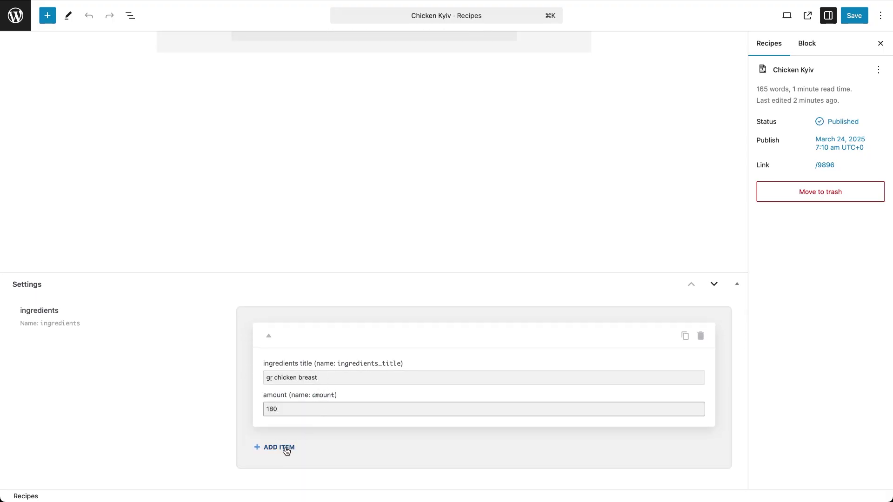
# Step: Add a 'bulbs onions' row with amount 0.5, then save the recipe and return to Recipes
pyautogui.click(285, 447)
pyautogui.click(305, 377)
pyautogui.write('bulbs onions')
pyautogui.press('Tab')
pyautogui.write('0.5')
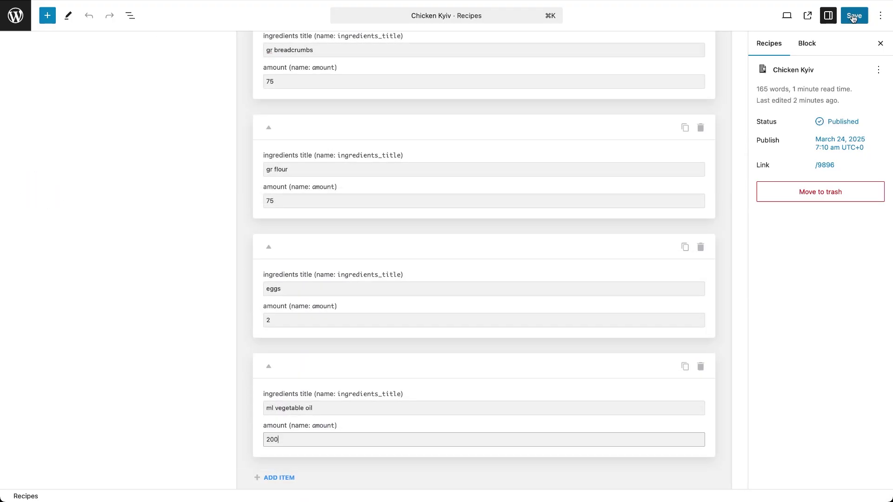
pyautogui.click(854, 16)
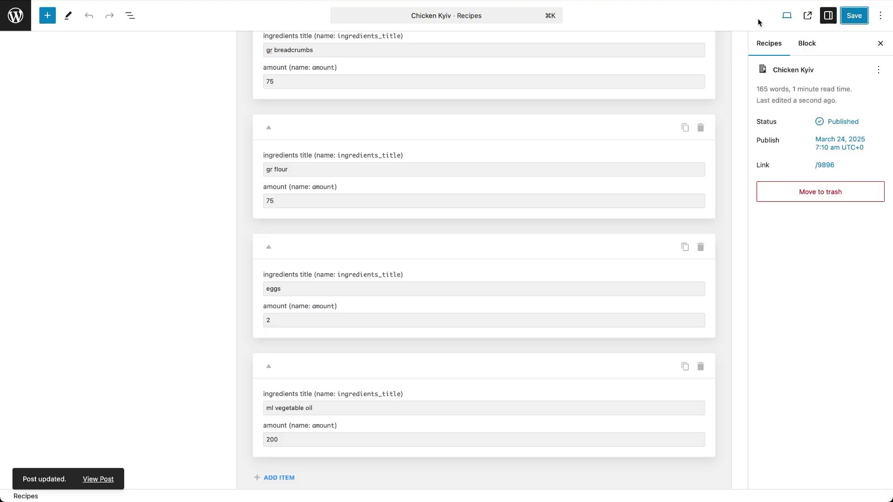
pyautogui.click(15, 19)
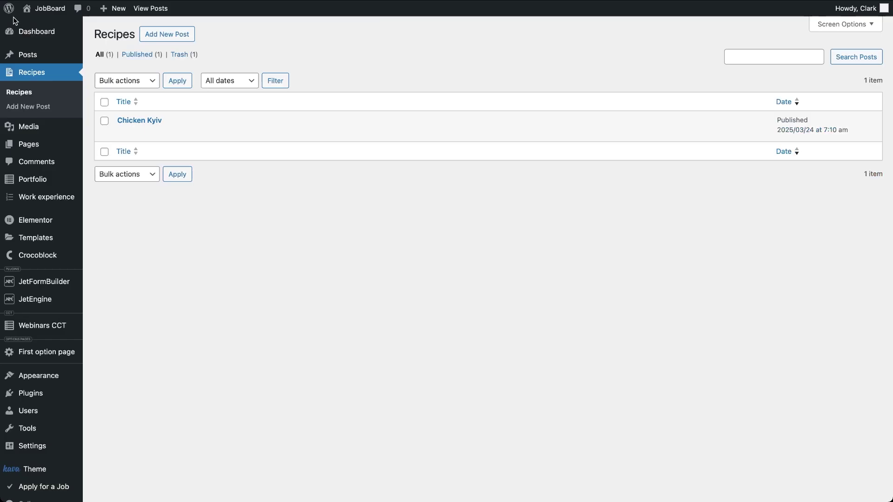
# Step: Start a new JetFormBuilder form titled 'Ingredients calculation' from scratch
pyautogui.moveTo(44, 281)
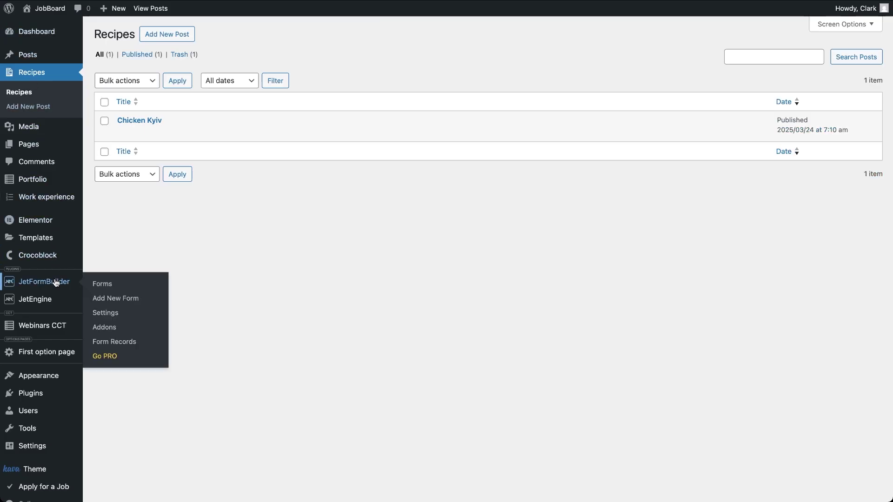
pyautogui.click(119, 298)
pyautogui.write('Ingredients calculation')
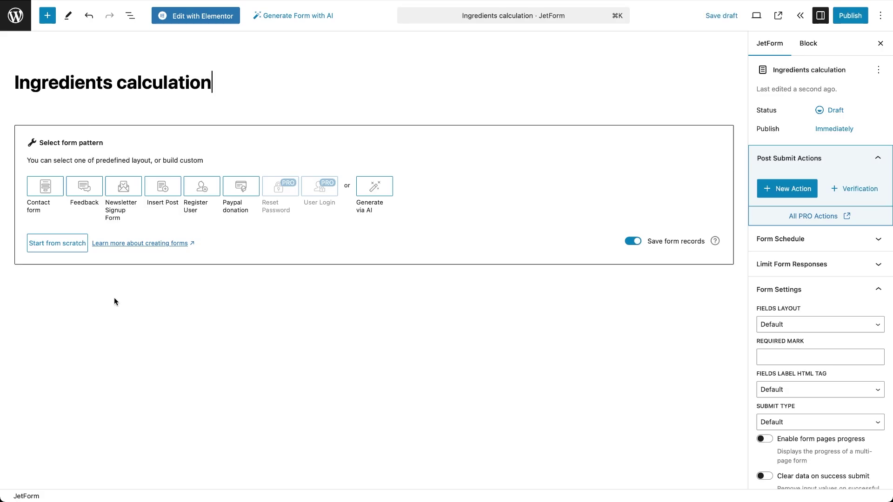
pyautogui.click(33, 249)
# Step: Delete the default hidden post_id field, text field and Submit button
pyautogui.click(139, 108)
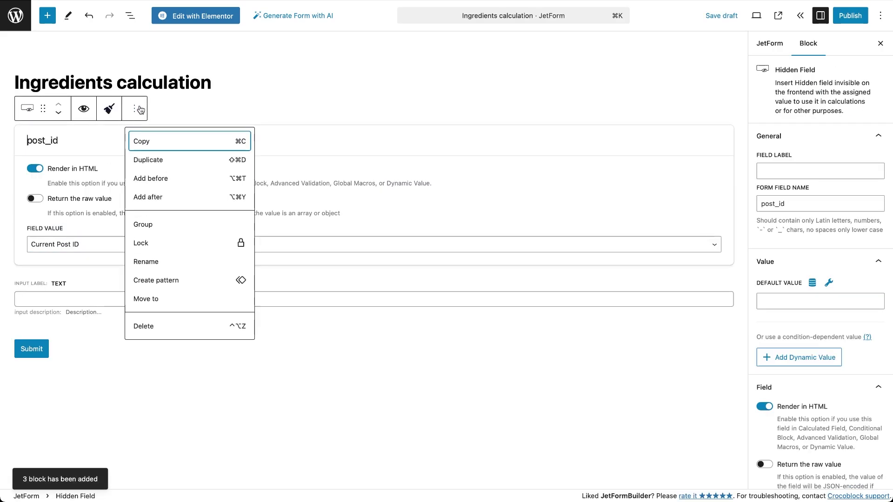
pyautogui.click(143, 326)
pyautogui.click(104, 129)
pyautogui.click(284, 108)
pyautogui.click(295, 325)
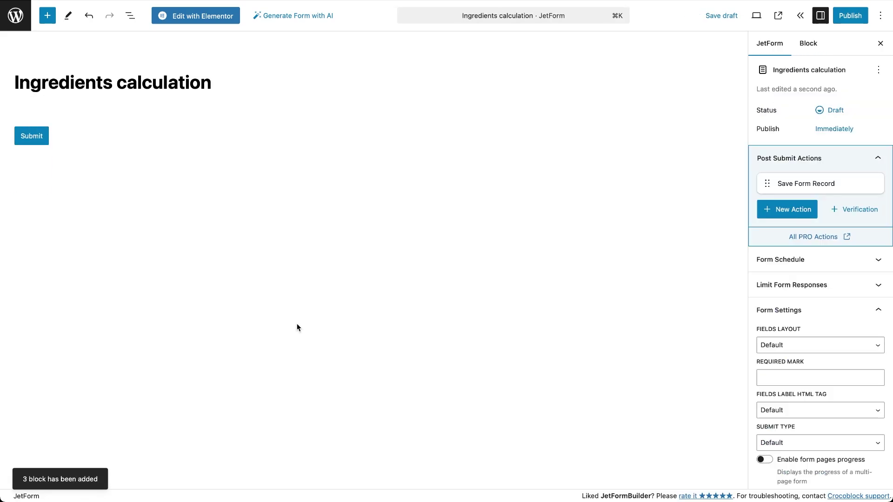
pyautogui.click(46, 136)
pyautogui.click(77, 108)
pyautogui.click(116, 311)
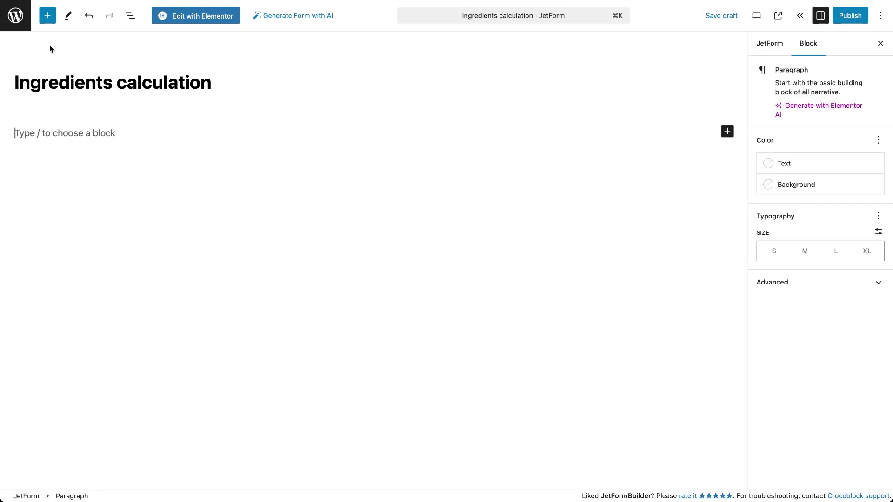
# Step: Insert a Number Field labelled Portions with a default value of 4
pyautogui.write('/nu')
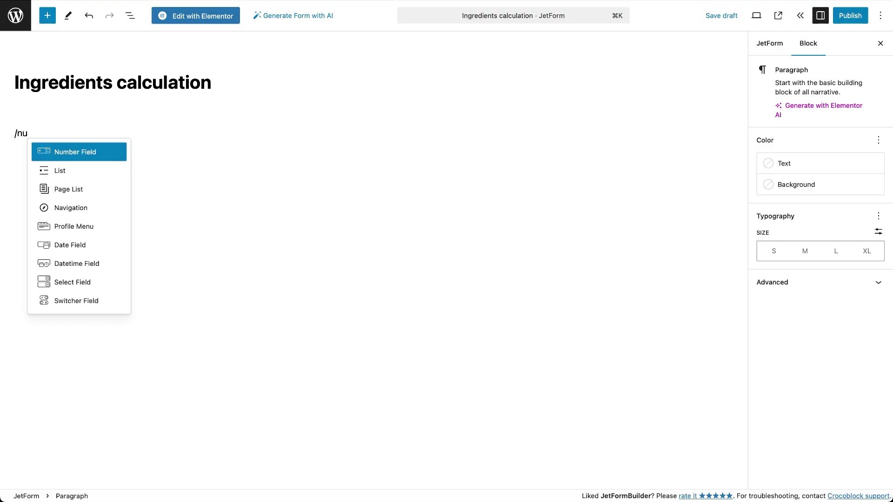
pyautogui.click(72, 151)
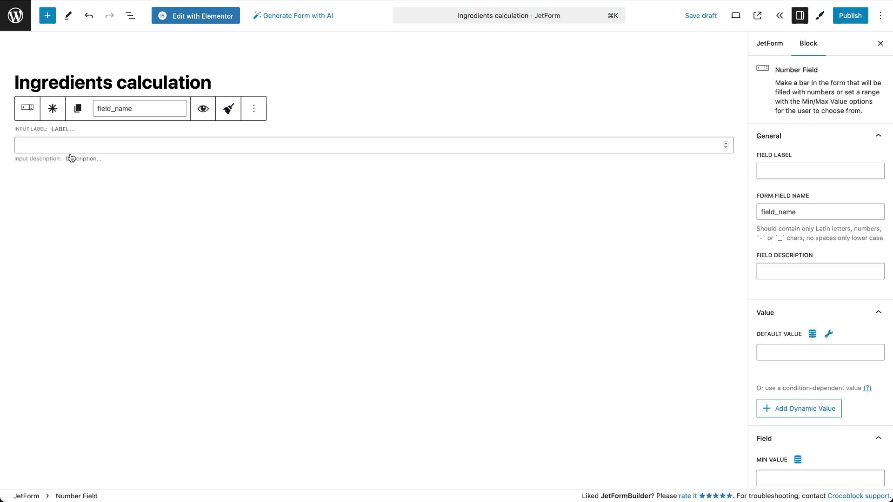
pyautogui.write('Portions')
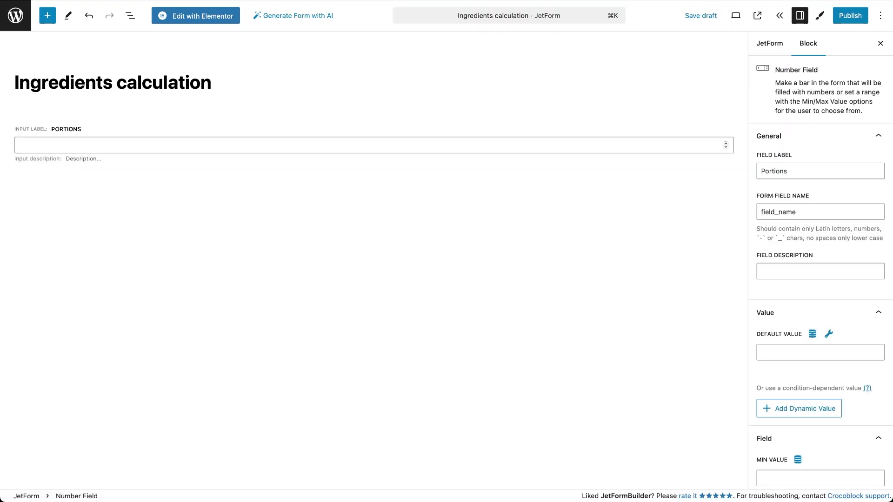
pyautogui.click(787, 350)
pyautogui.write('4')
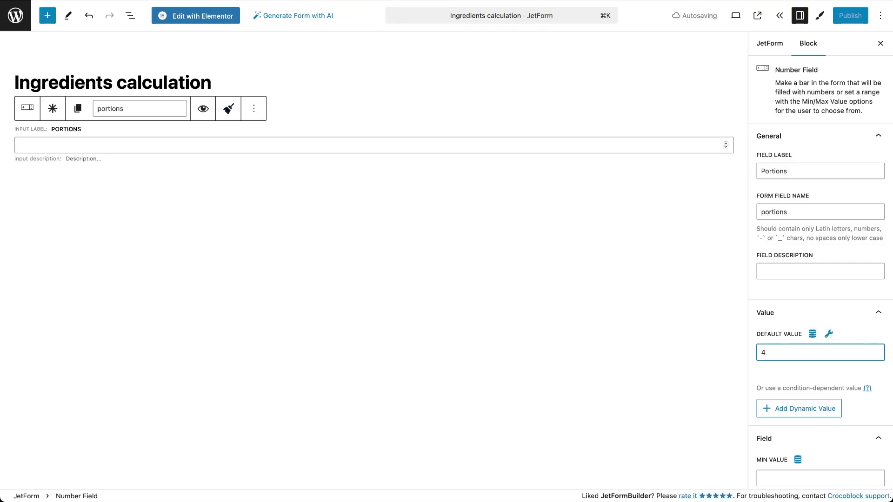
pyautogui.click(571, 236)
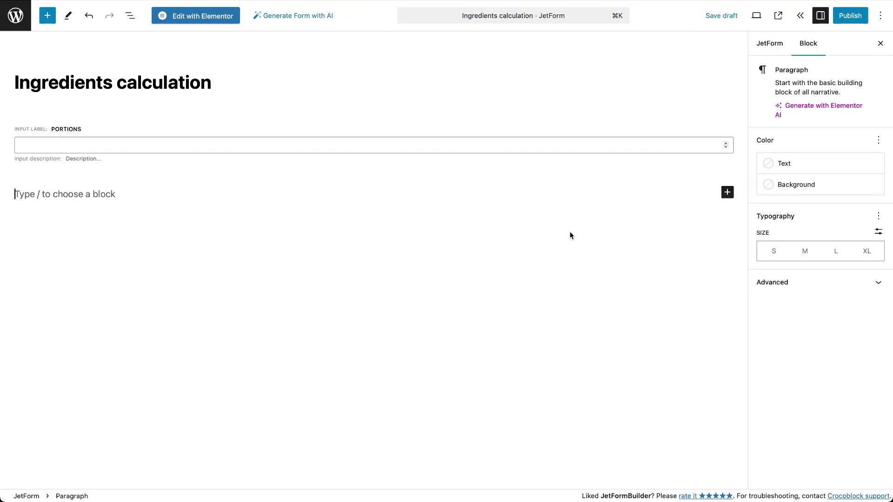
# Step: Insert a Repeater Field named 'ingredients' and bring up its Default Value preset settings
pyautogui.write('/repeat')
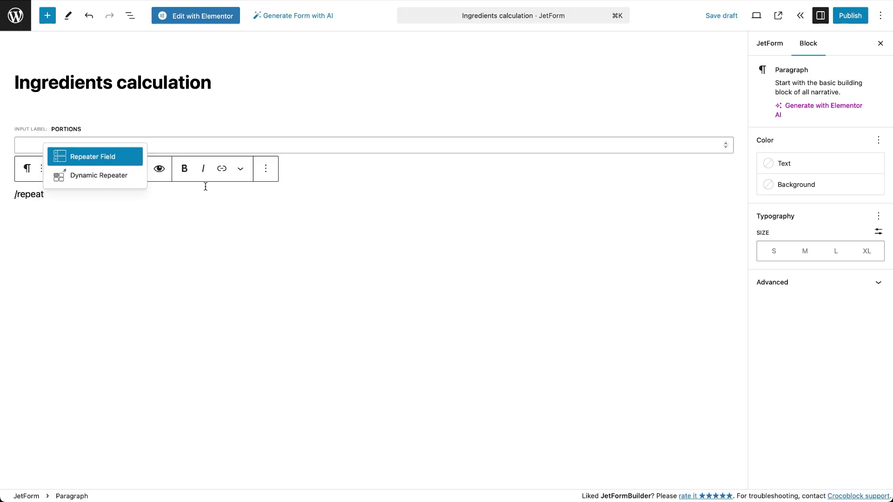
pyautogui.click(88, 155)
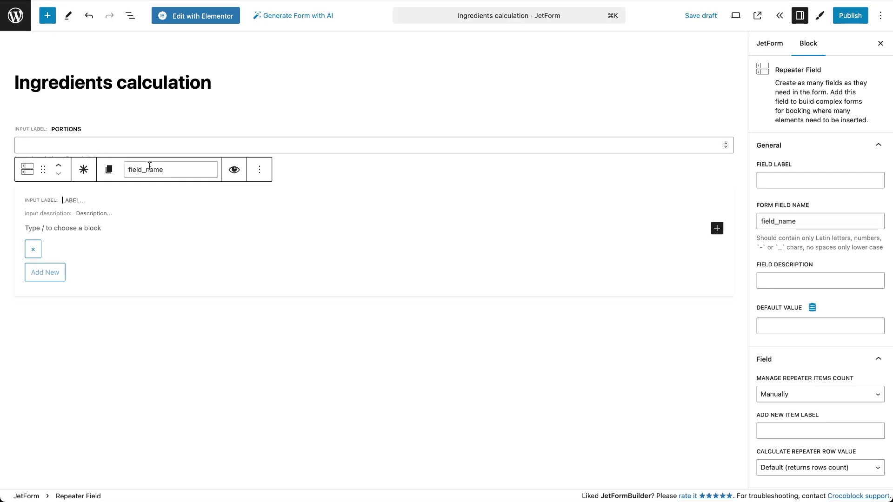
pyautogui.click(805, 221)
pyautogui.doubleClick(806, 221)
pyautogui.write('ingredients')
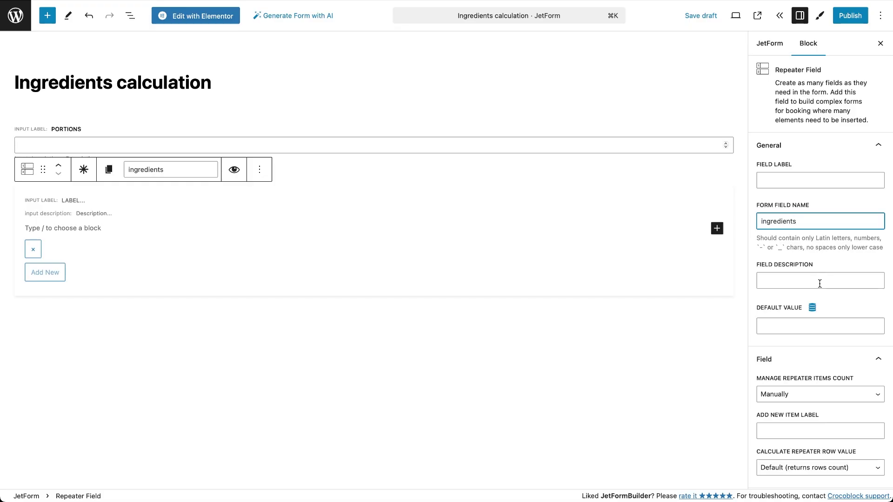
pyautogui.click(812, 309)
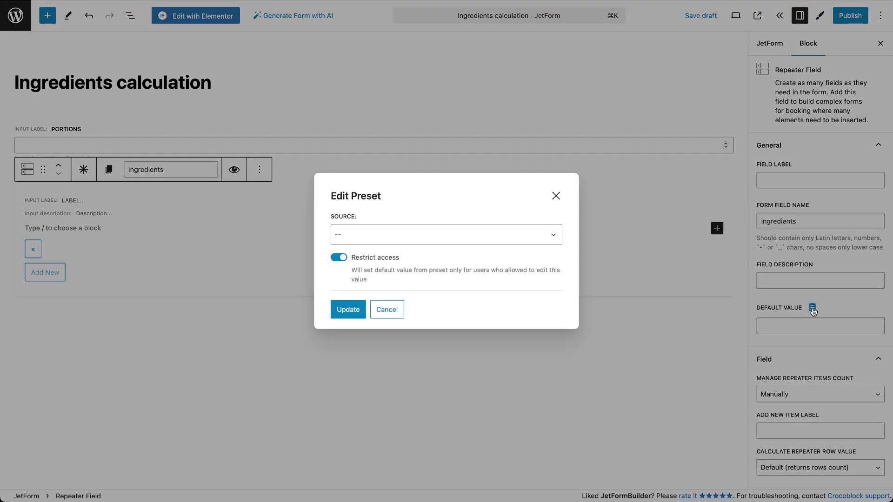
# Step: Set the preset to Post, ID from Current post, Post Meta key 'ingredients', and update
pyautogui.click(552, 234)
pyautogui.click(548, 242)
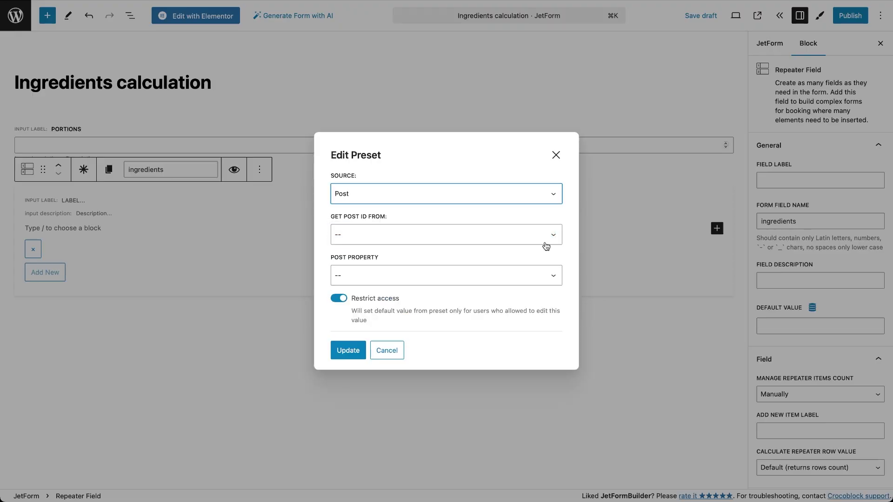
pyautogui.click(546, 245)
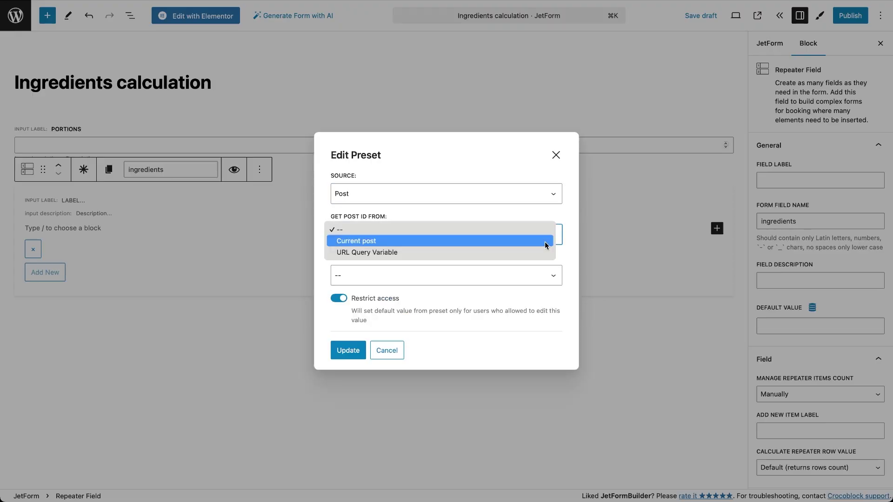
pyautogui.click(545, 242)
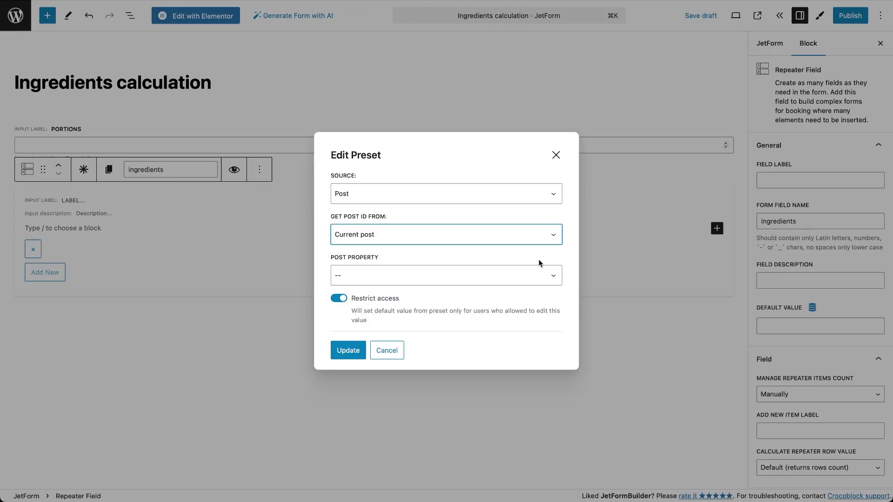
pyautogui.click(536, 284)
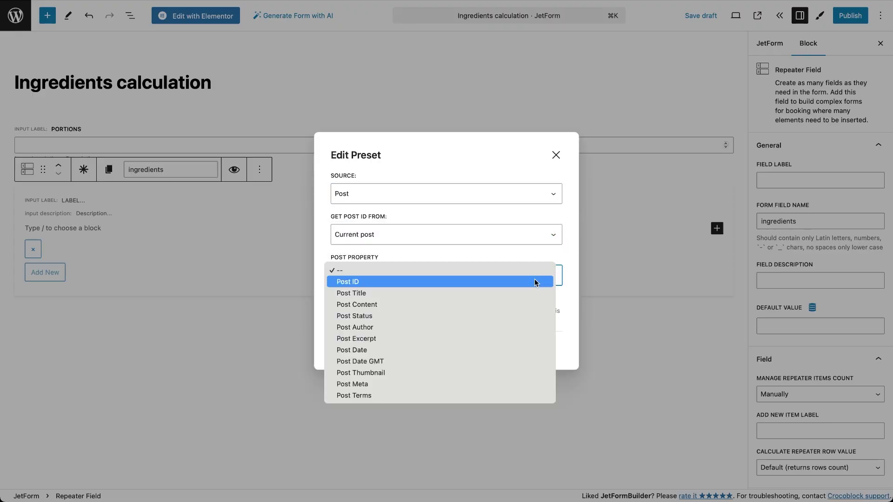
pyautogui.click(466, 388)
pyautogui.click(459, 291)
pyautogui.write('ingr')
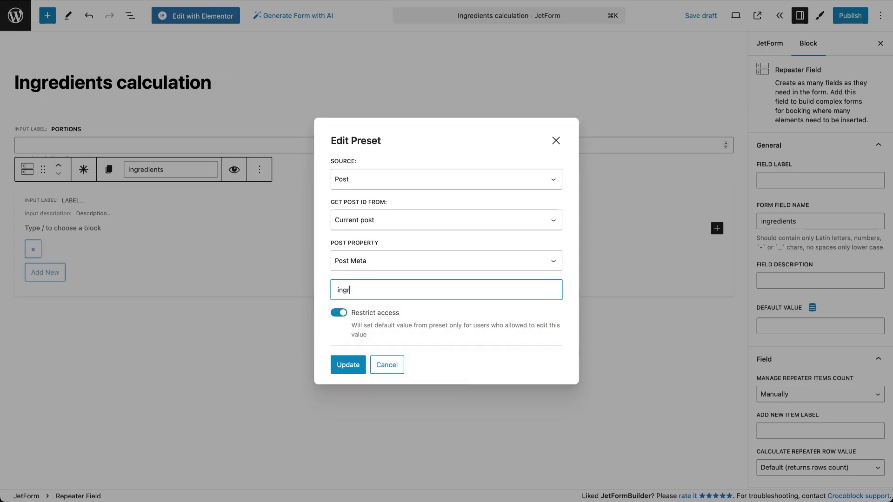
pyautogui.write('edients')
pyautogui.click(352, 367)
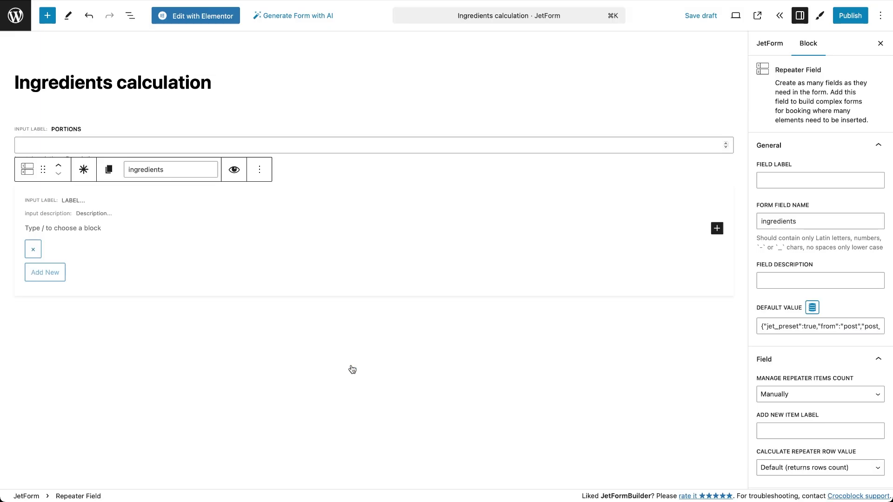
# Step: Insert a Text Field named 'ingredients_title' inside the repeater
pyautogui.click(100, 231)
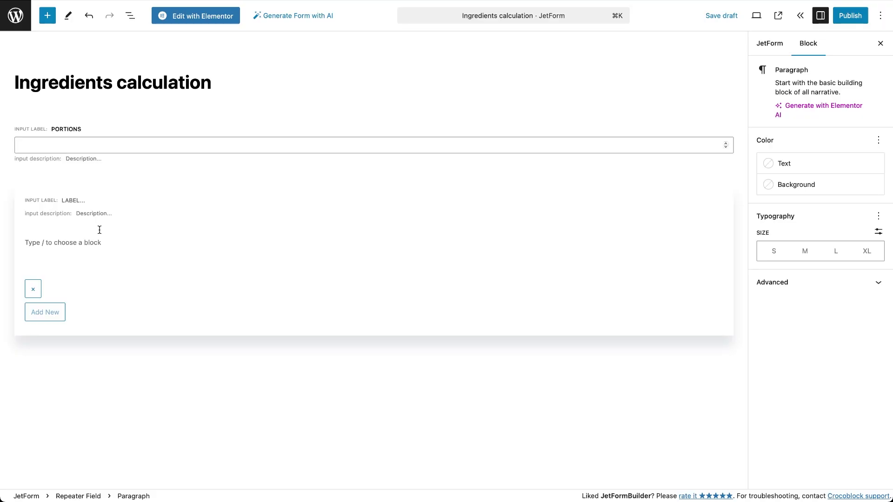
pyautogui.write('/')
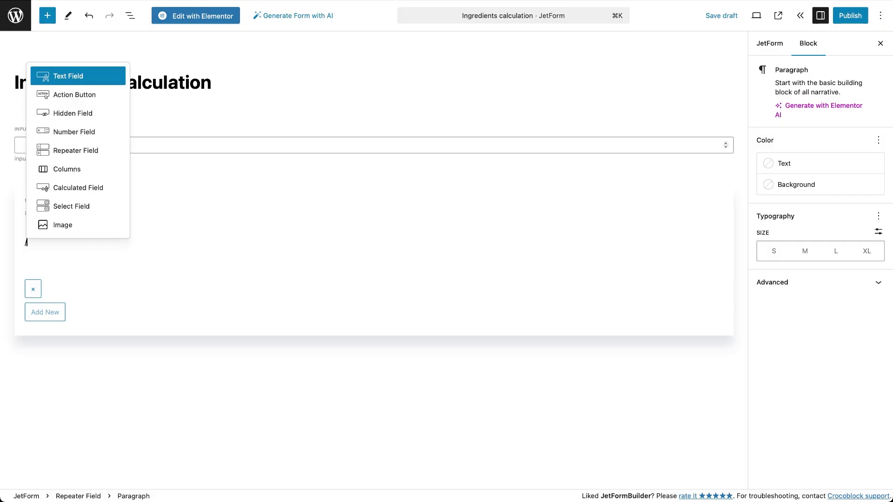
pyautogui.press('Return')
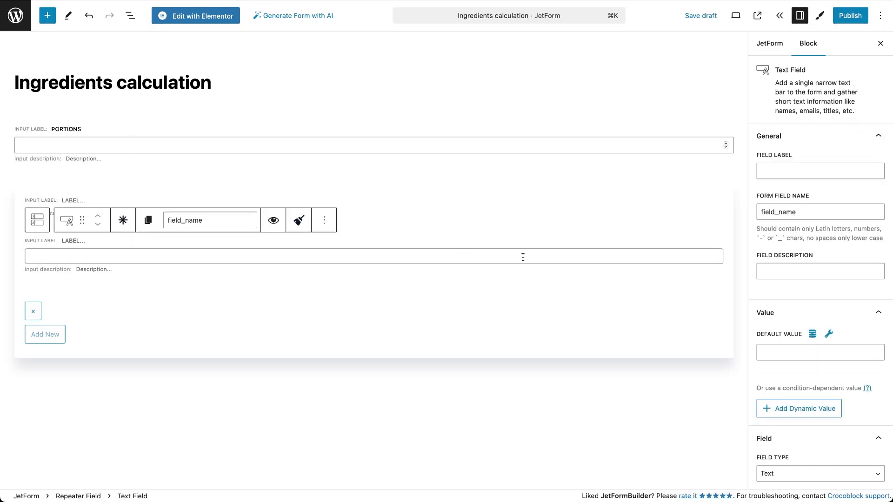
pyautogui.click(777, 215)
pyautogui.doubleClick(776, 215)
pyautogui.write('ingredients_title')
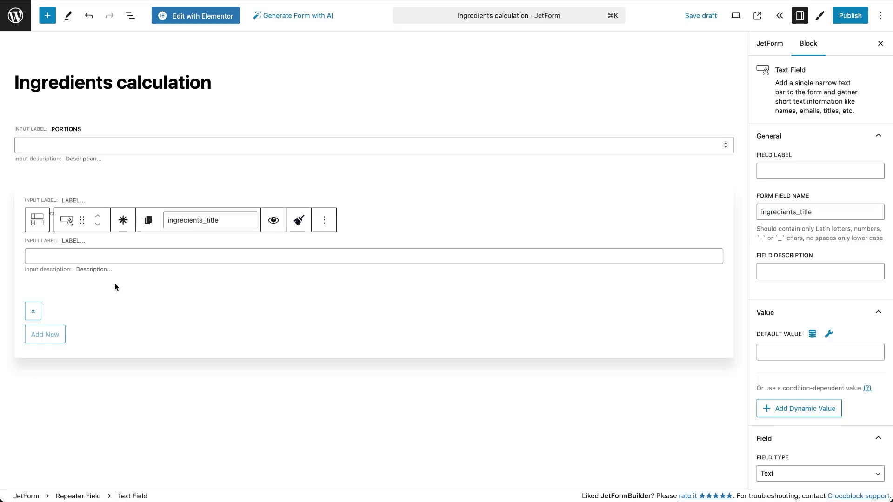
# Step: Add a second Text Field named 'amount' to the ingredients repeater
pyautogui.click(116, 286)
pyautogui.click(716, 276)
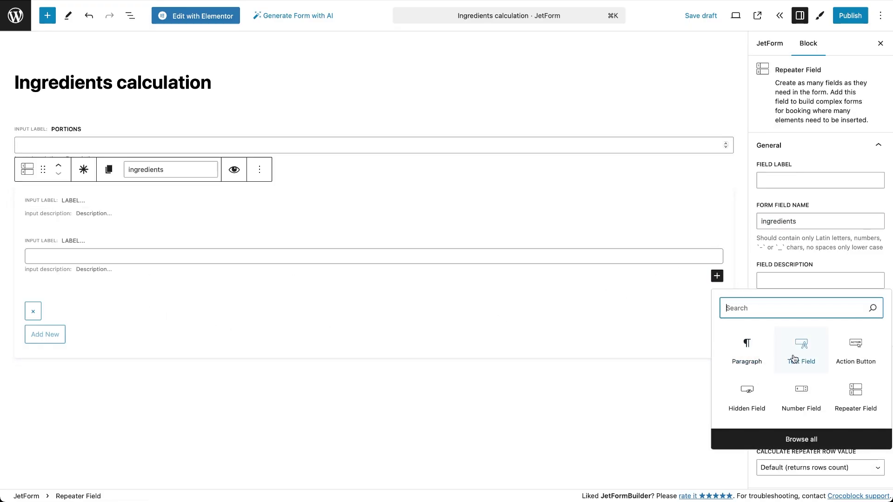
pyautogui.click(794, 358)
pyautogui.doubleClick(791, 213)
pyautogui.write('amount')
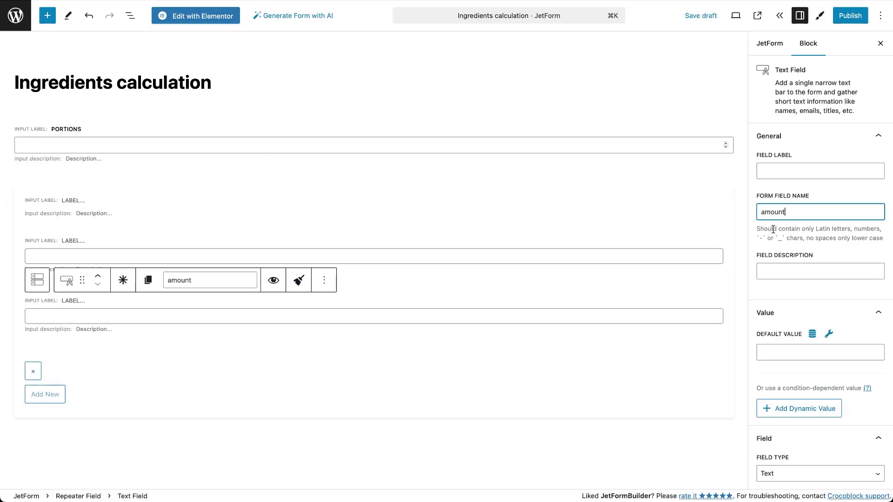
pyautogui.click(693, 361)
pyautogui.click(717, 337)
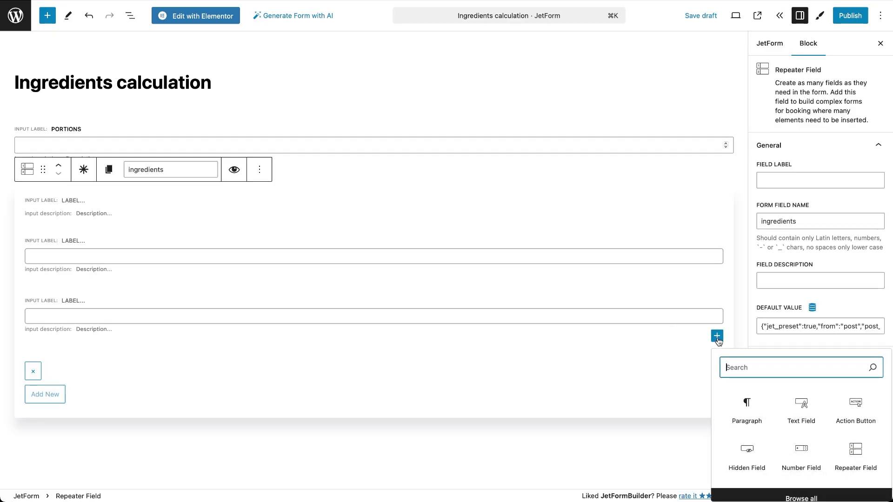
pyautogui.write('calculated')
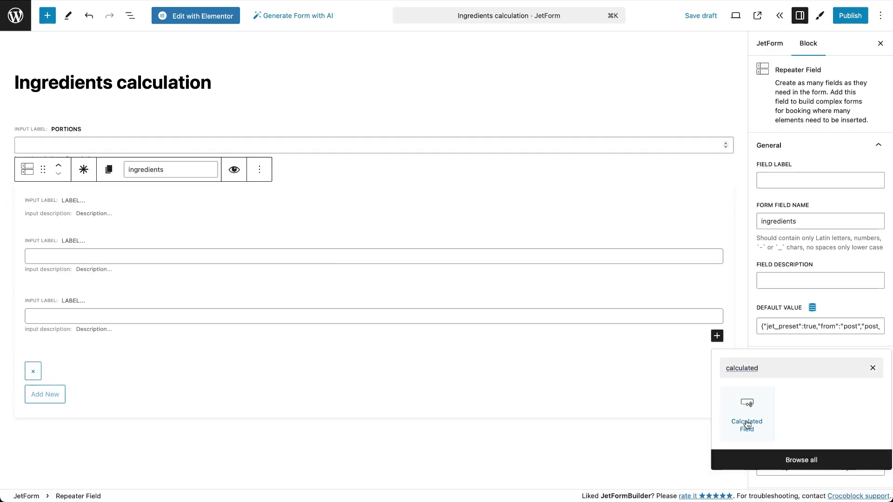
# Step: Add a Calculated Field named ingredient_description to the ingredients repeater
pyautogui.click(746, 414)
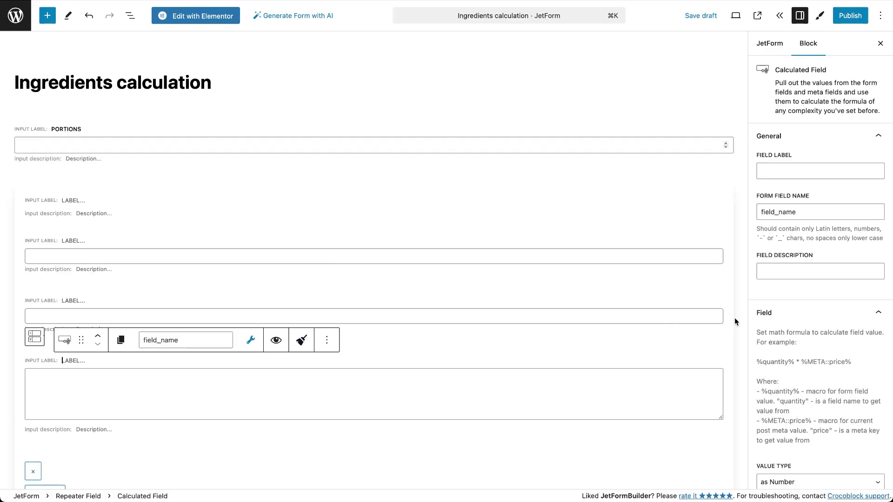
pyautogui.doubleClick(805, 210)
pyautogui.write('ingredient_description')
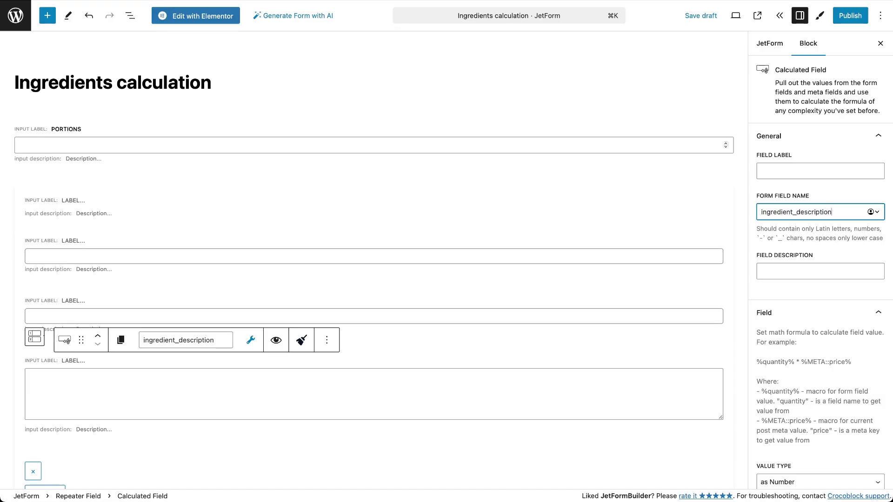
# Step: Give it the formula '%portions%' * '%amount%' + ' ' + '%ingredients_title%' with value type as String
pyautogui.click(552, 381)
pyautogui.write("'%portions%' * '%amount%' + ' ' + '%ingredients_title%'")
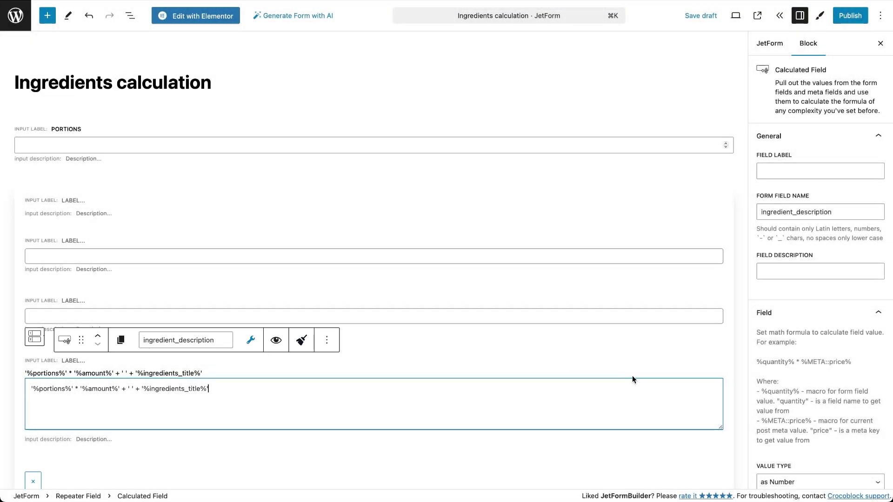
pyautogui.scroll(-3, 796, 428)
pyautogui.scroll(-1, 797, 429)
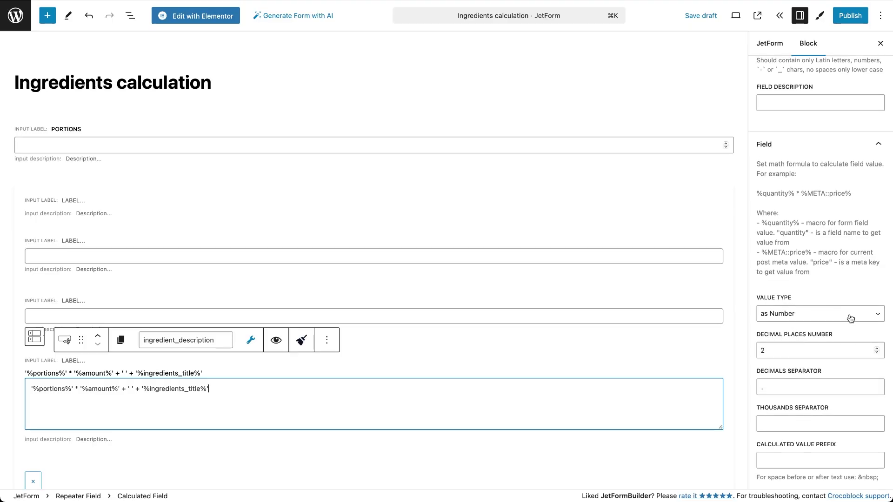
pyautogui.click(877, 316)
pyautogui.click(830, 322)
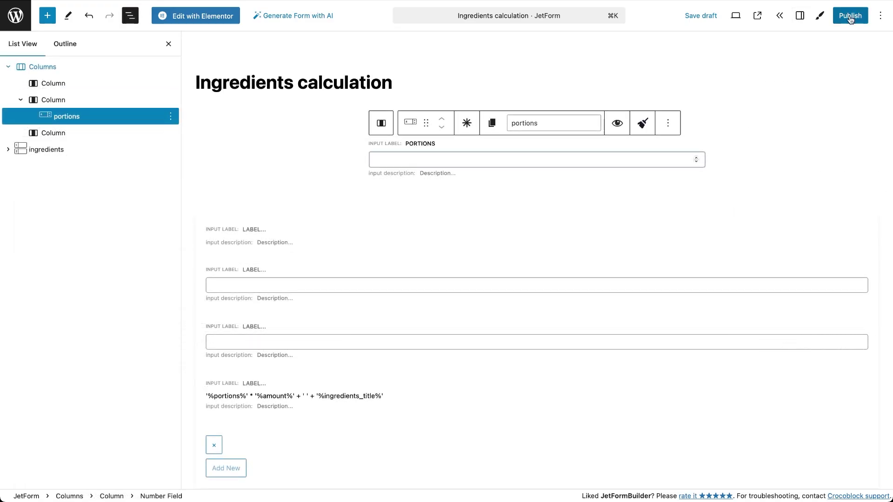
# Step: Publish the Ingredients calculation form, confirming in the pre-publish panel
pyautogui.click(850, 20)
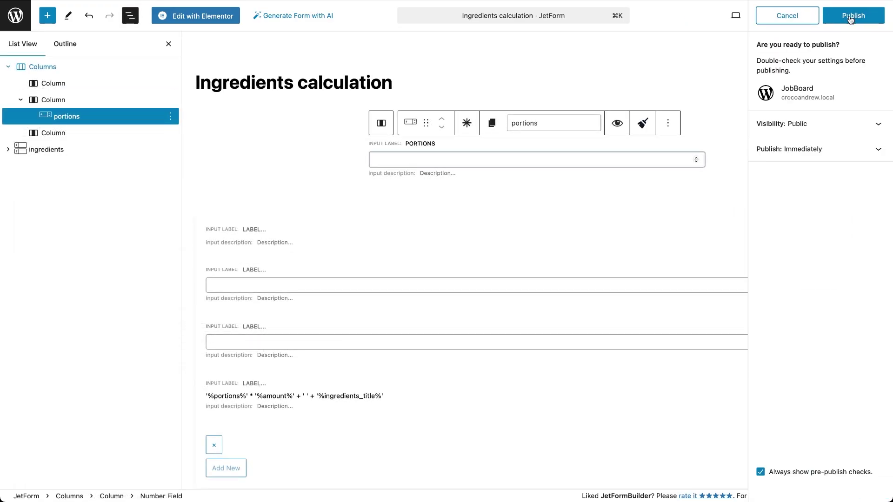
pyautogui.click(851, 19)
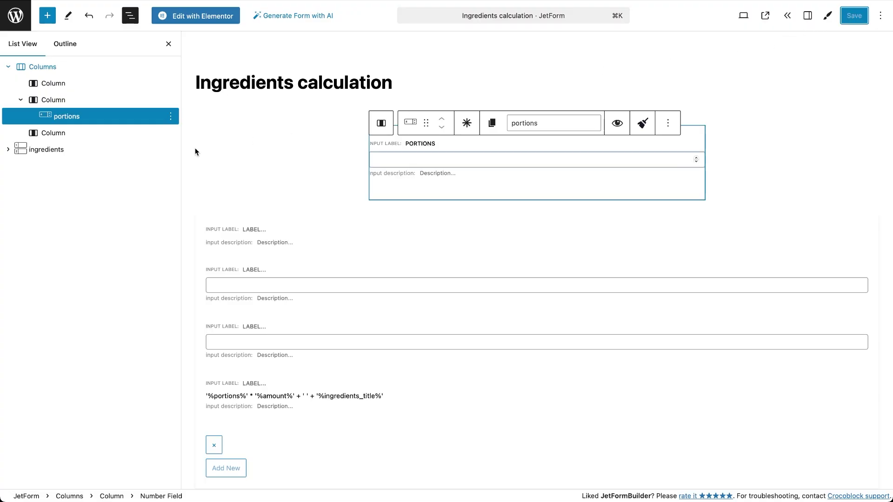
# Step: Give the repeater's ingredients_title field the CSS class ingredients-title-hidden
pyautogui.click(9, 150)
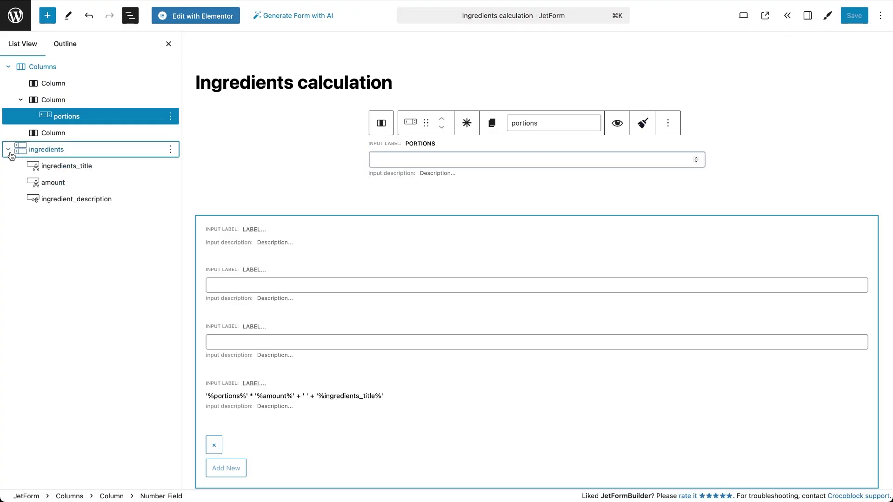
pyautogui.click(84, 170)
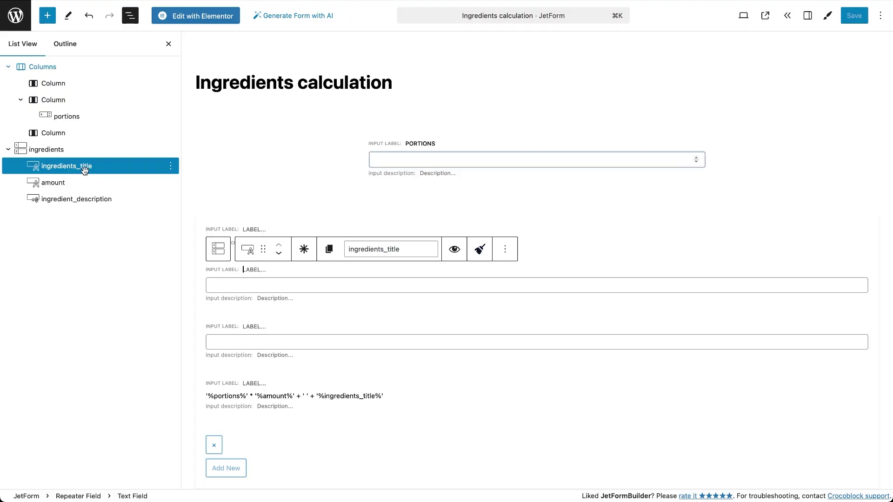
pyautogui.click(808, 16)
pyautogui.scroll(-5, 791, 298)
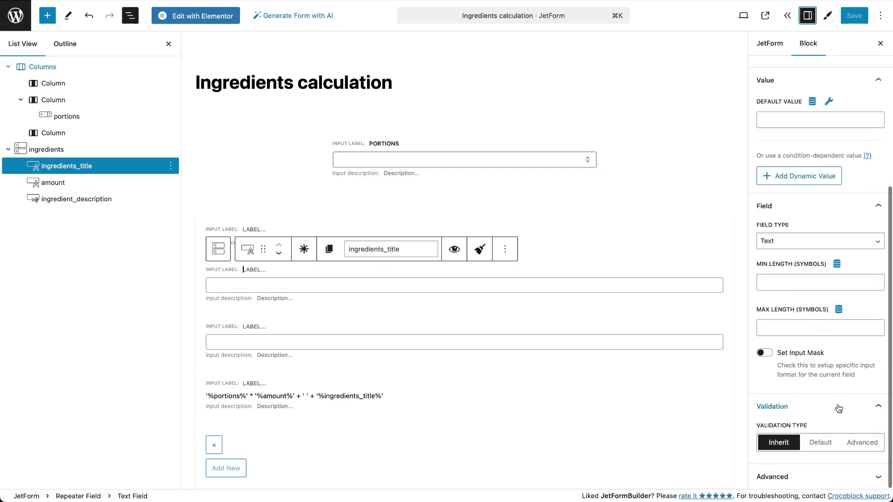
pyautogui.click(877, 479)
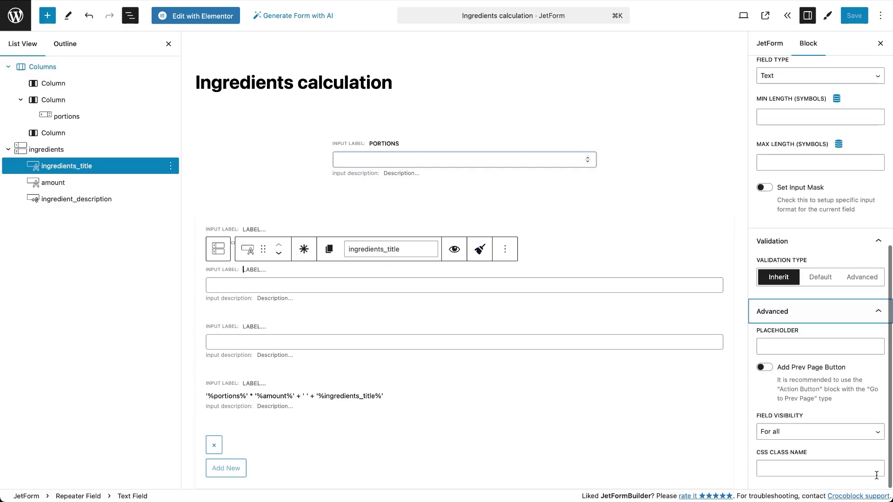
pyautogui.click(876, 476)
pyautogui.write('ingredients-title-hidden')
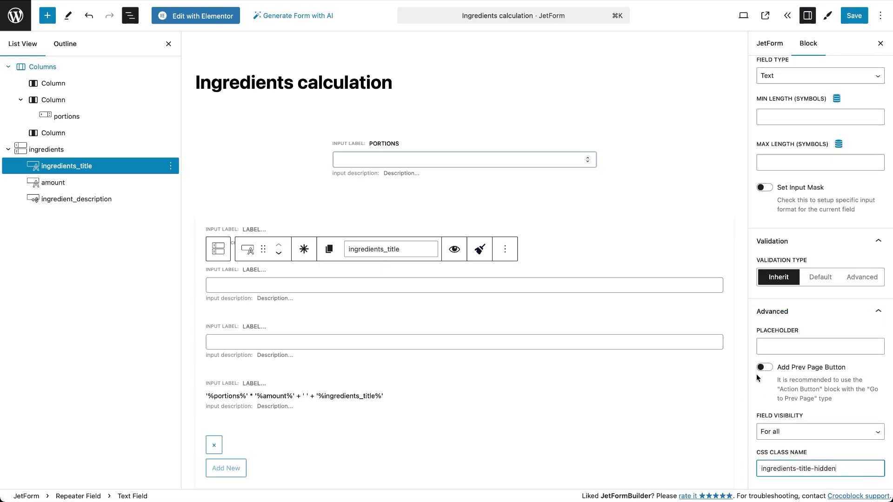
# Step: Give the amount field the CSS class amount-hidden-field, save the form, and return to the Forms list
pyautogui.click(704, 283)
pyautogui.click(698, 339)
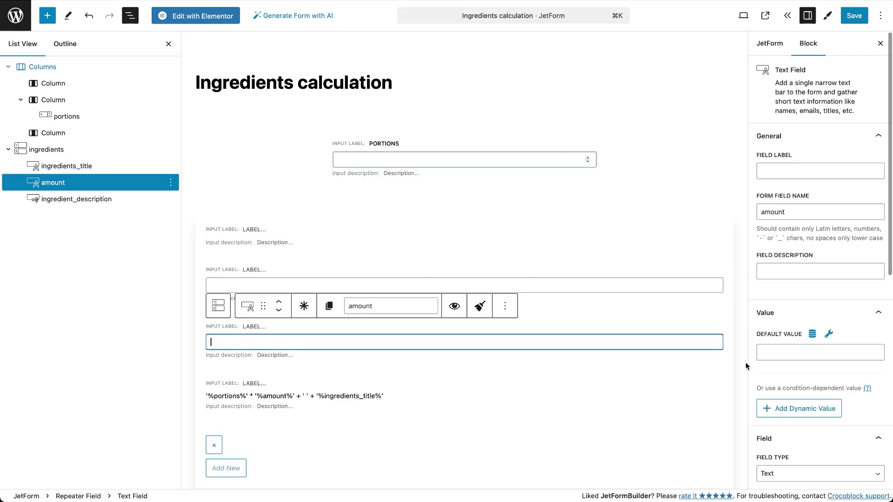
pyautogui.scroll(-9, 803, 445)
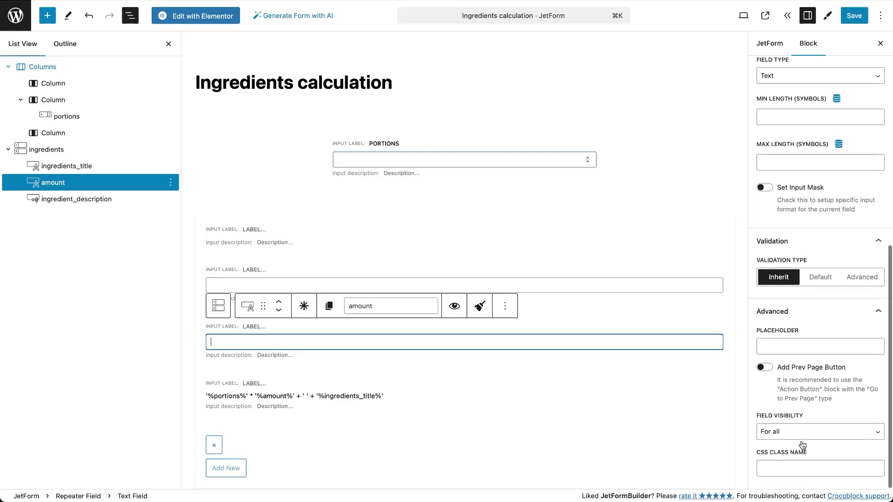
pyautogui.click(801, 465)
pyautogui.write('amount-hidden-field')
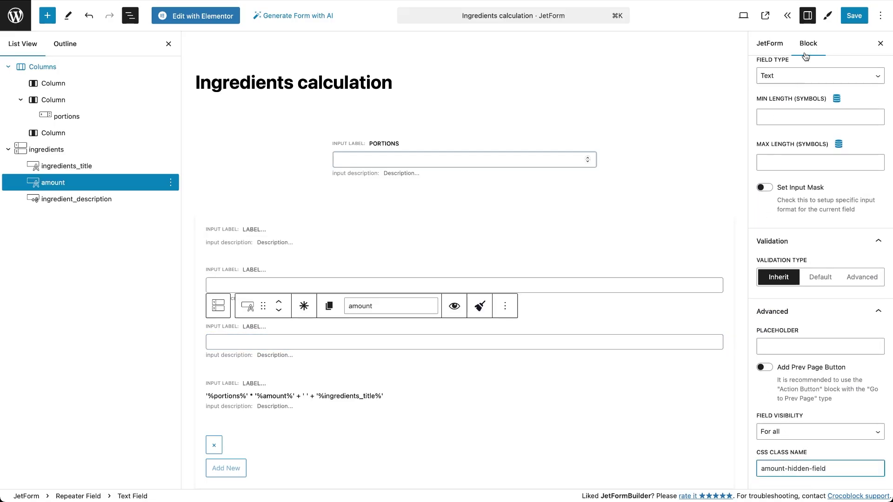
pyautogui.click(855, 16)
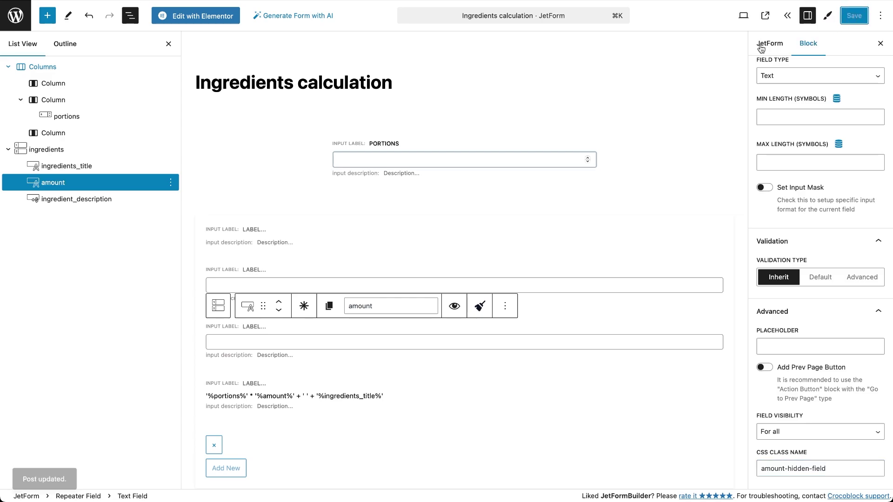
pyautogui.click(10, 18)
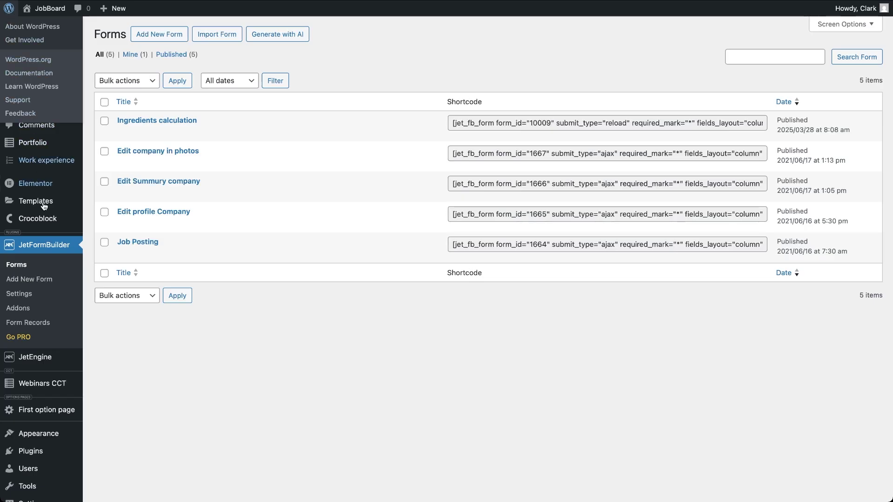
# Step: In Additional CSS, hide .amount-hidden-field, .ingredients-title-hidden and the repeater add/remove buttons, then publish
pyautogui.moveTo(53, 437)
pyautogui.click(103, 418)
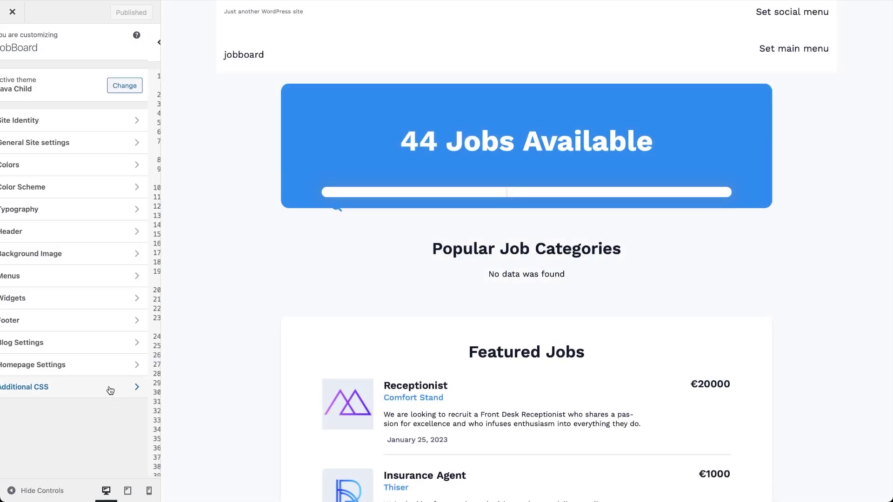
pyautogui.click(111, 391)
pyautogui.scroll(-8, 110, 388)
pyautogui.click(63, 462)
pyautogui.write('.amount-hidden-field, .ingredients-title-hidden, .jet-form-builder-repeater__remove, .jet-form-builder-repeater__new{   display:none; }')
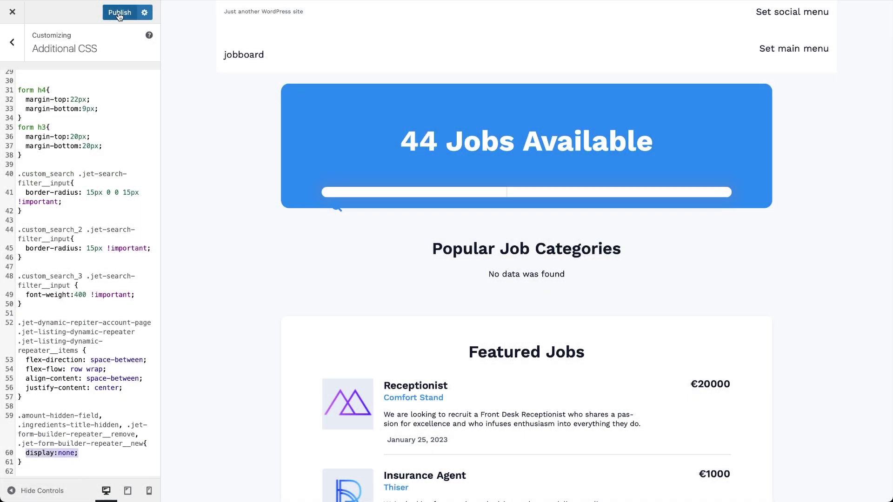
pyautogui.click(119, 14)
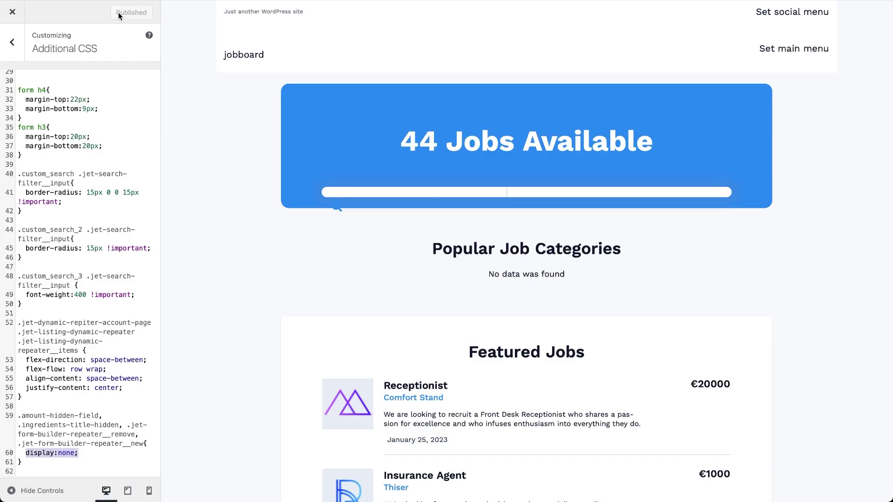
pyautogui.click(13, 12)
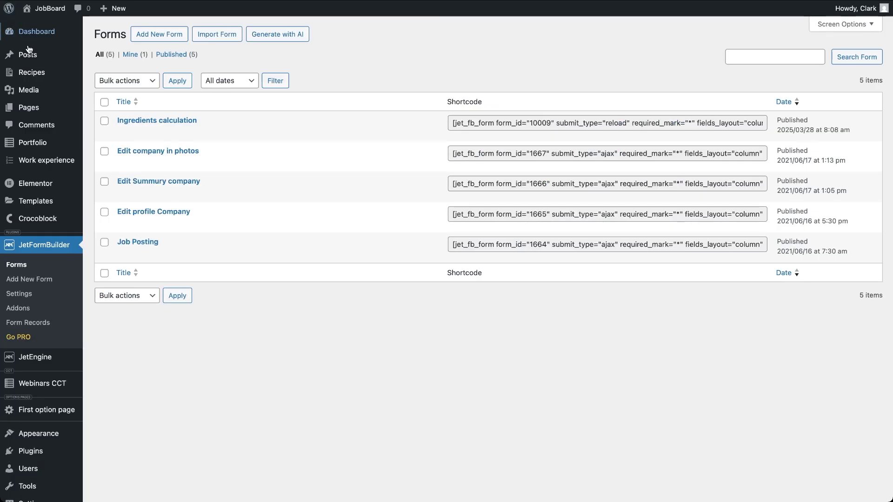
# Step: Append a jet-form-builder/preset-sanitize filter returning true for post presets to Kava Child's functions.php and save
pyautogui.moveTo(45, 435)
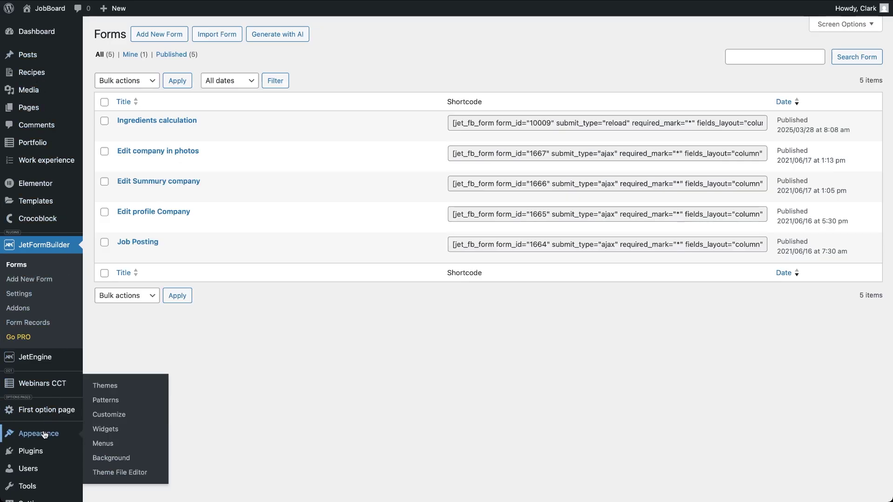
pyautogui.click(110, 473)
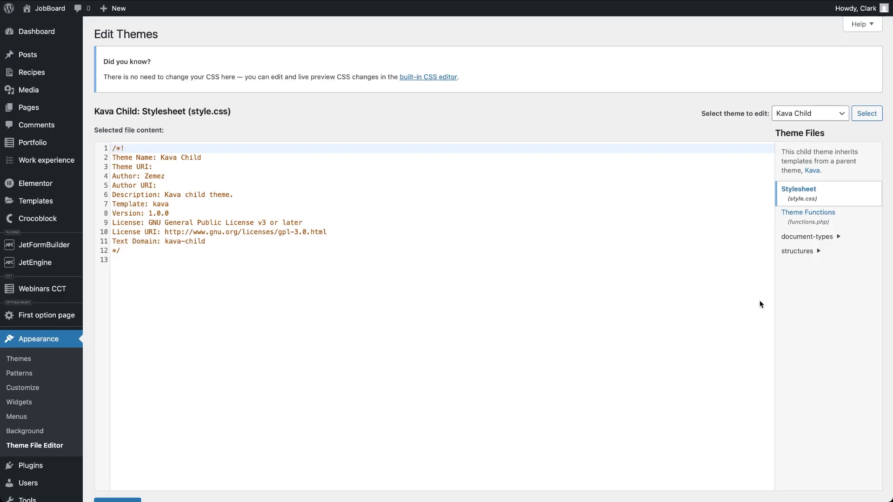
pyautogui.click(832, 221)
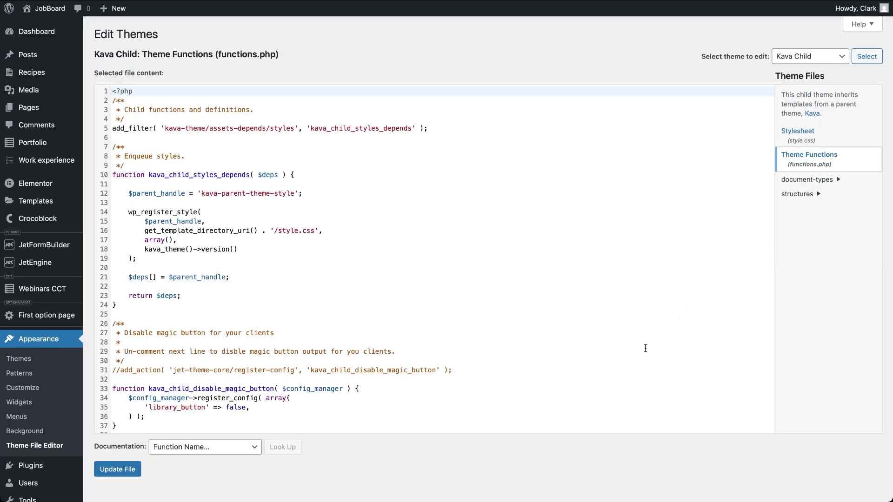
pyautogui.scroll(-10, 636, 361)
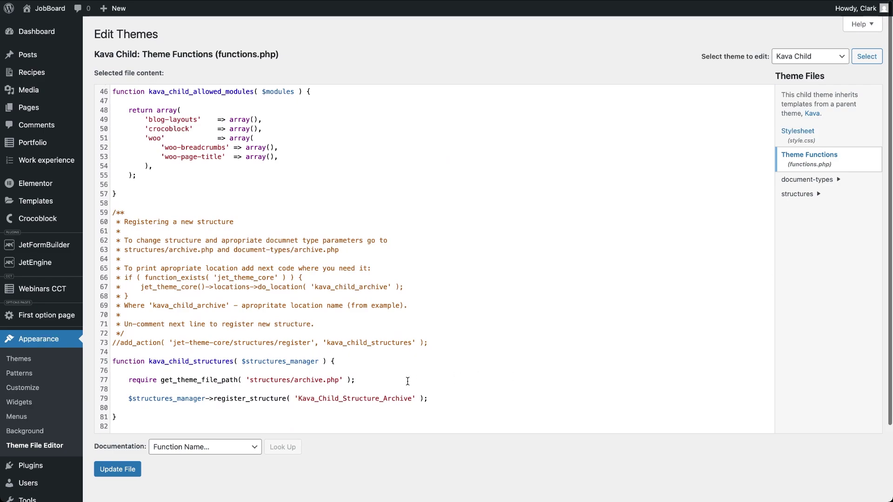
pyautogui.click(292, 428)
pyautogui.write("add_filter( \t'jet-form-builder/preset-sanitize', \tfunction ( $sanitize, \\Jet_Form_Builder\\Presets\\Sources\\Base_Source $source ) { \t\tif ( is_a( $source, \\Jet_Form_Builder\\Presets\\Sources\\Preset_Source_Post::class ) ) { \t\t\treturn true; \t\t} \t\treturn $sanitize; \t}, 10, 2 );")
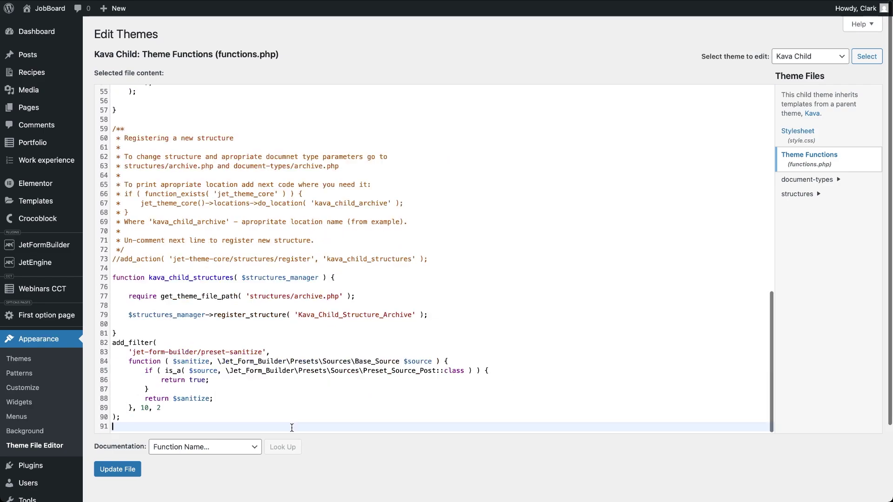
pyautogui.moveTo(292, 426); pyautogui.dragTo(109, 343)
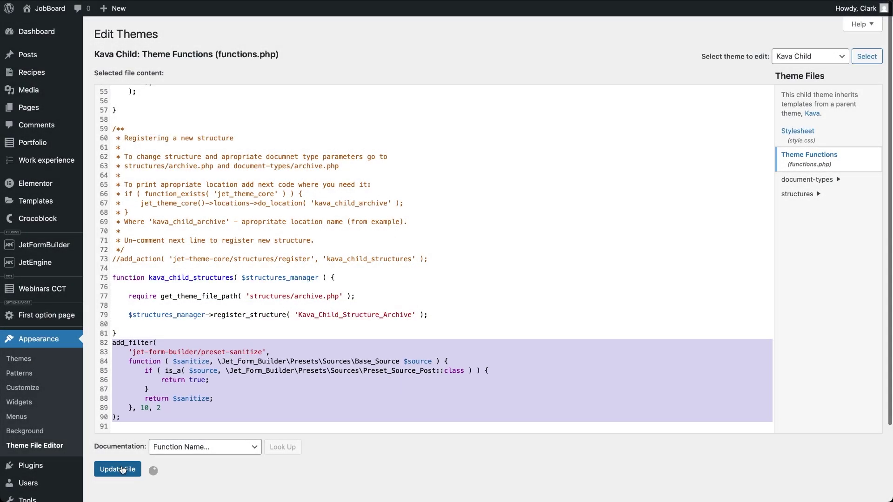
pyautogui.click(122, 469)
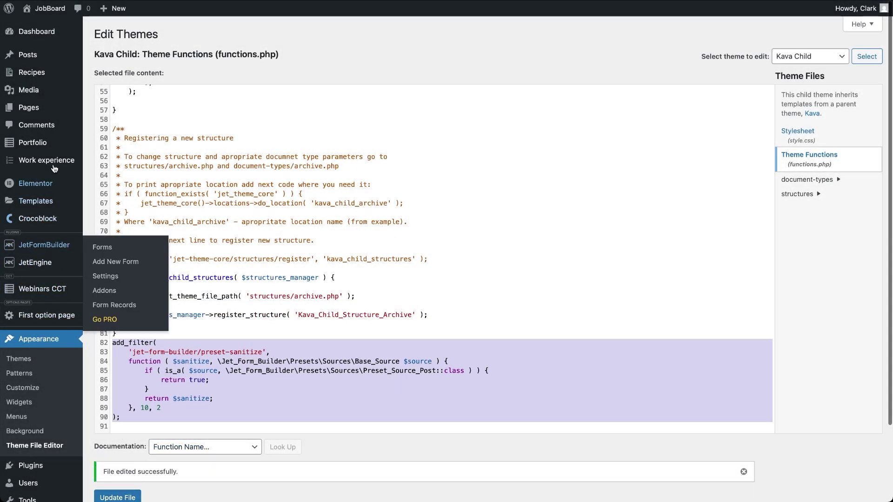
pyautogui.moveTo(46, 73)
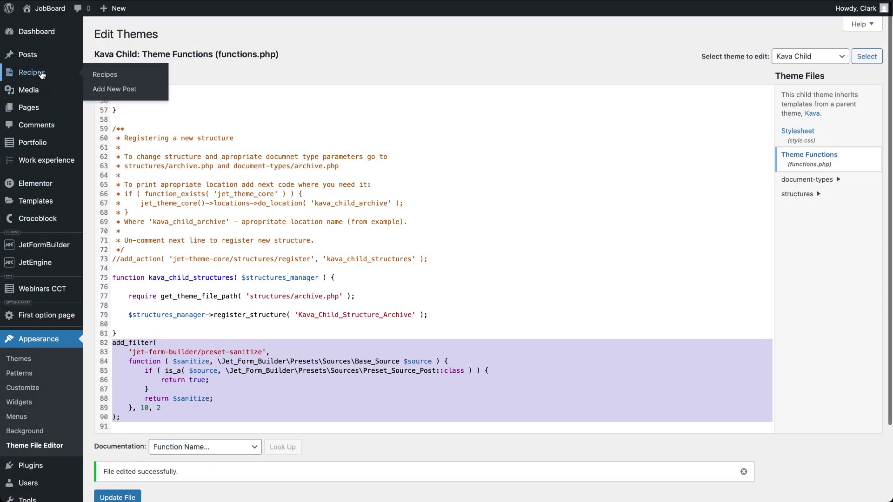
pyautogui.click(100, 72)
# Step: Open the Chicken Kyiv recipe for editing and select its Ingredients column
pyautogui.click(135, 121)
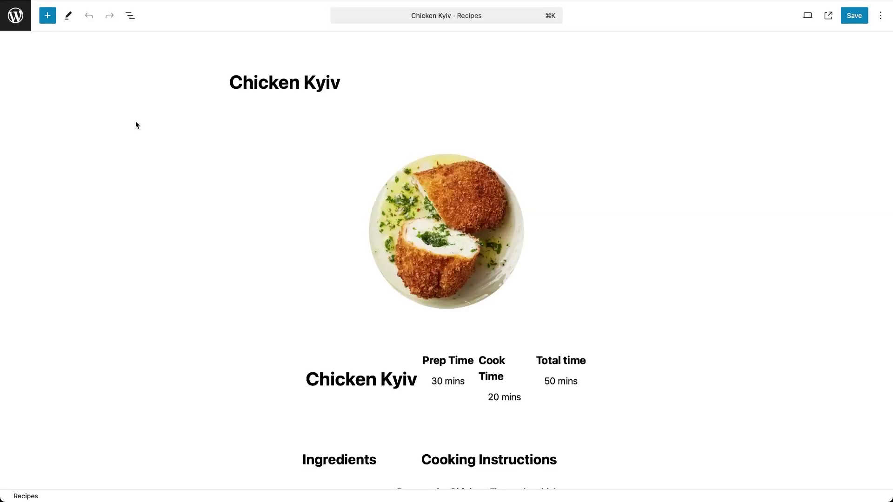
pyautogui.scroll(-7, 194, 237)
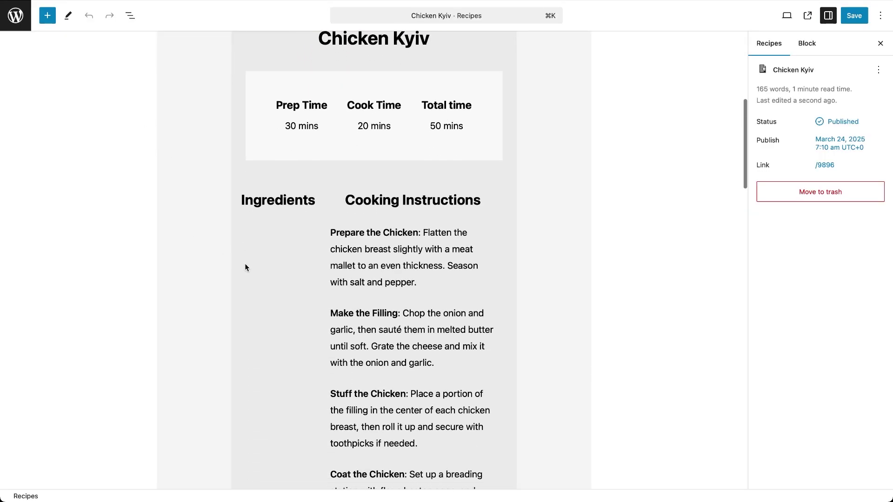
pyautogui.click(245, 268)
pyautogui.click(130, 15)
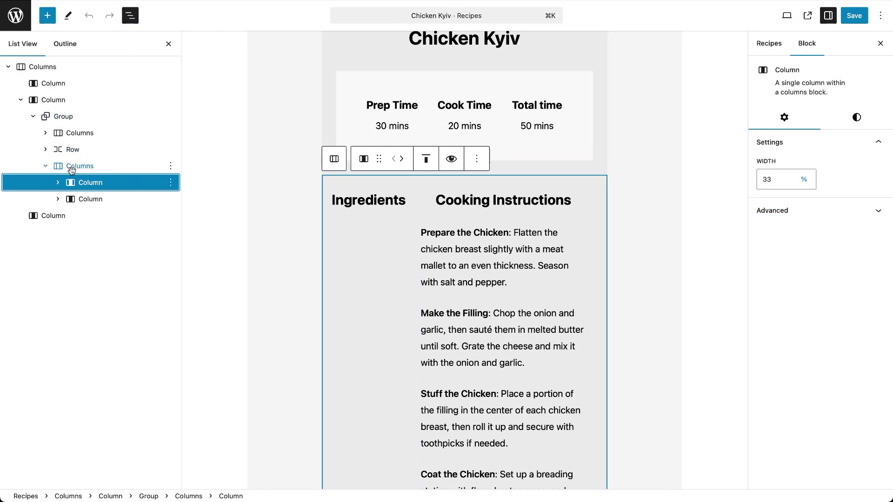
pyautogui.click(58, 182)
# Step: Insert a JetForm block showing Ingredients calculation under Ingredients, save the recipe, and view the post
pyautogui.click(48, 16)
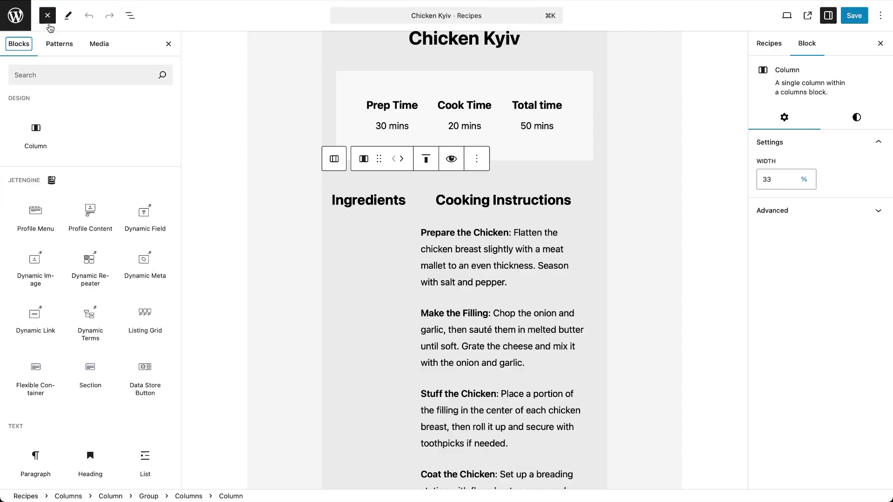
pyautogui.write('jet')
pyautogui.moveTo(35, 120); pyautogui.dragTo(351, 232)
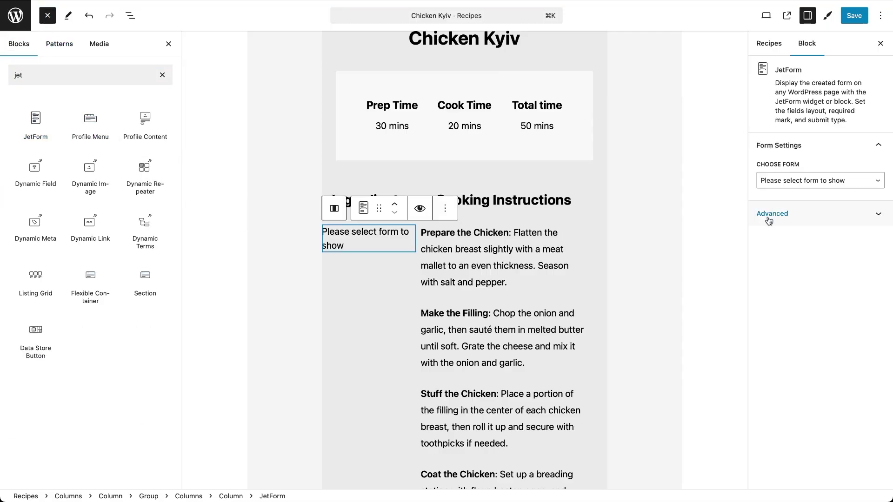
pyautogui.click(800, 181)
pyautogui.click(796, 200)
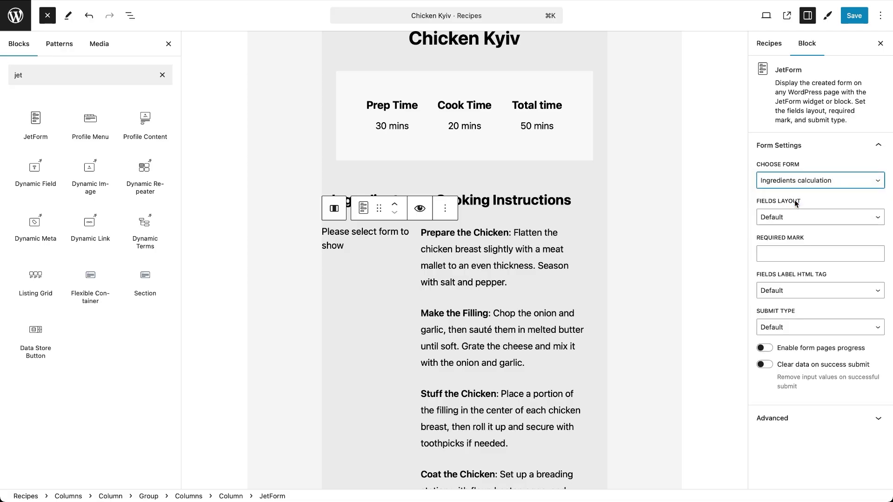
pyautogui.click(855, 18)
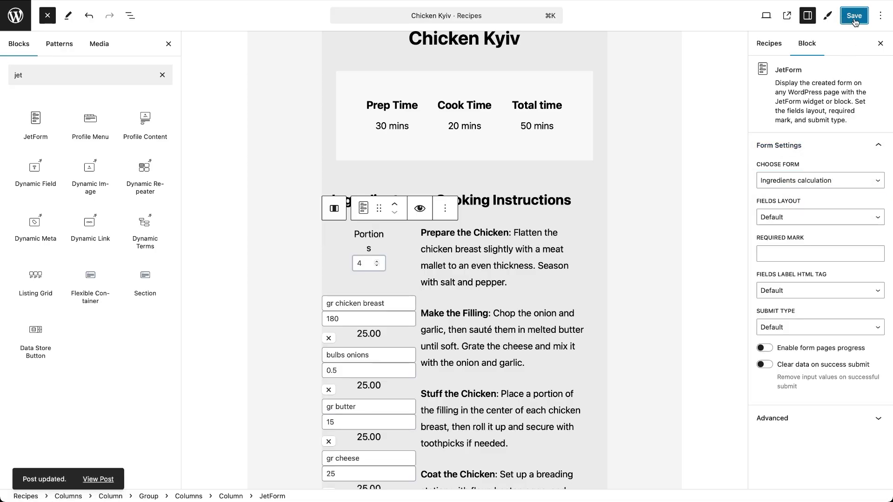
pyautogui.click(788, 17)
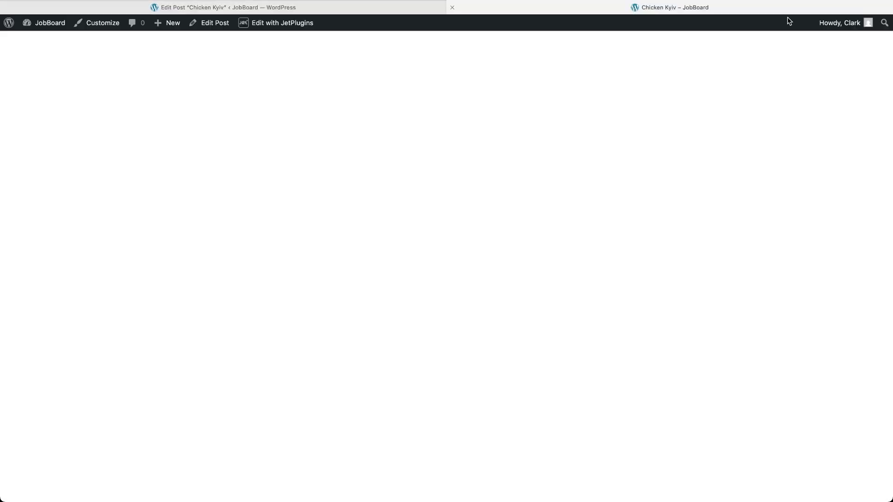
# Step: Set Portions on the live page to 50, rescaling amounts to 9000 gr chicken breast and 100 eggs
pyautogui.scroll(-3, 603, 294)
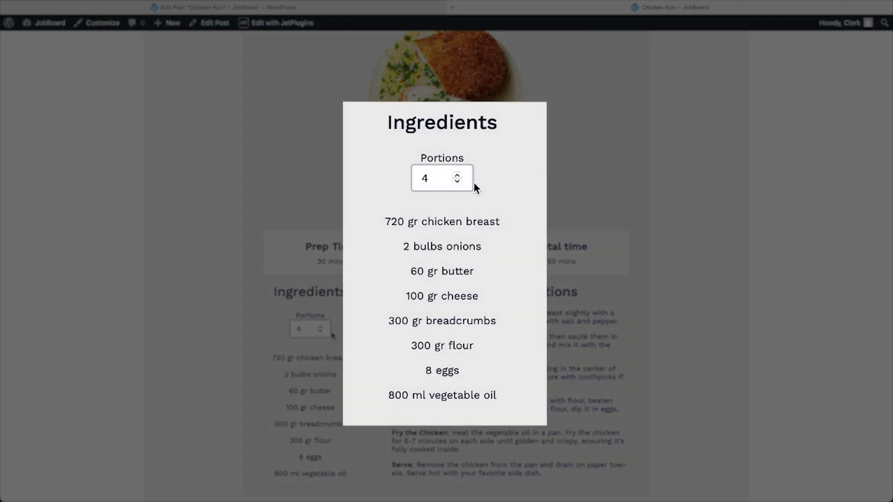
pyautogui.click(458, 176)
pyautogui.click(457, 176)
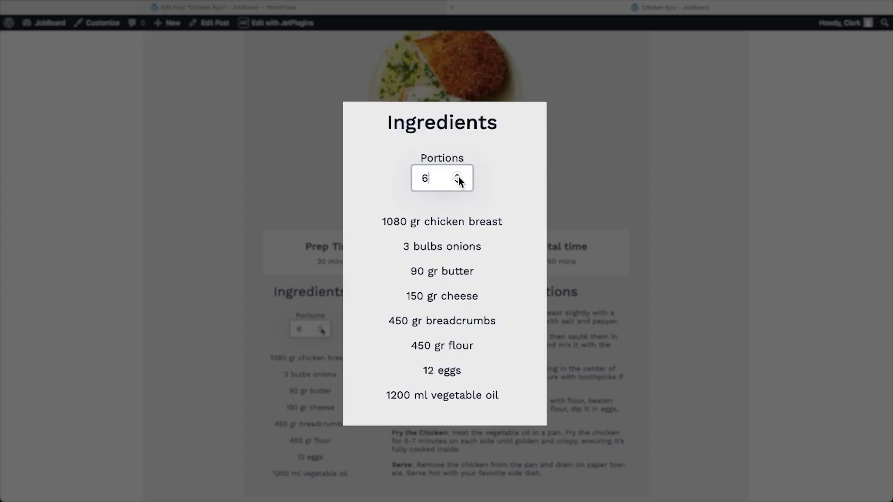
pyautogui.click(457, 177)
pyautogui.click(457, 183)
pyautogui.click(457, 183)
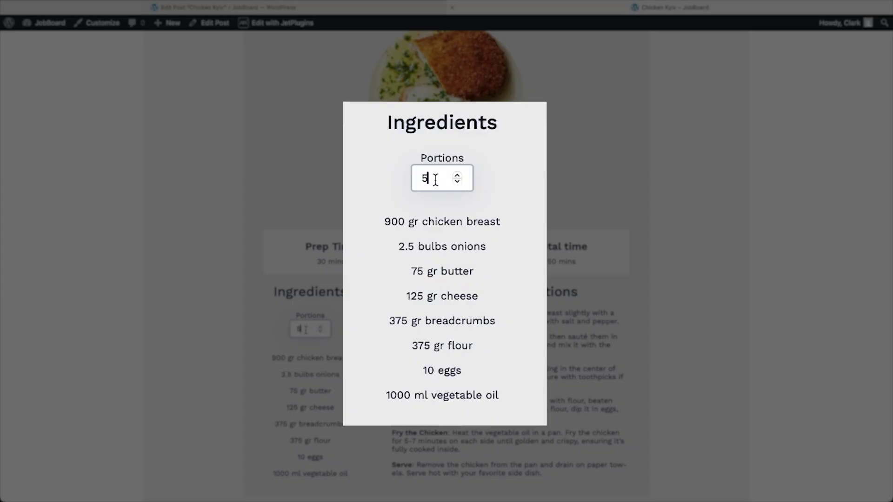
pyautogui.write('0')
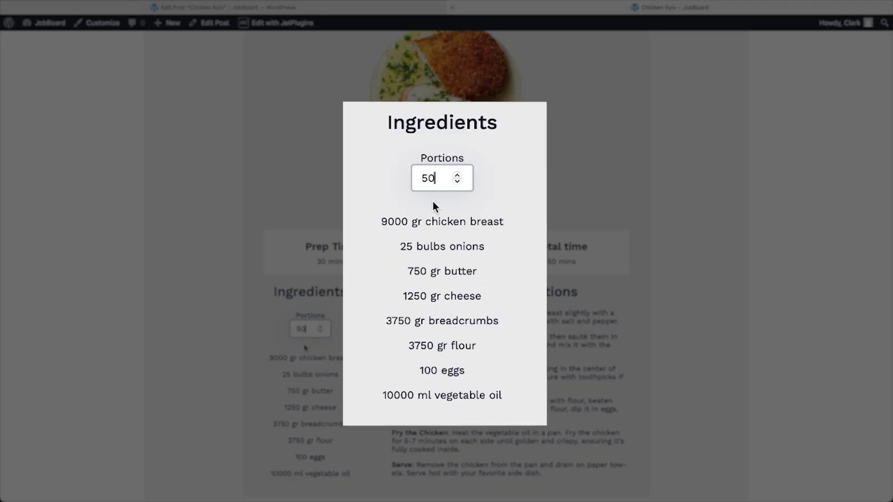